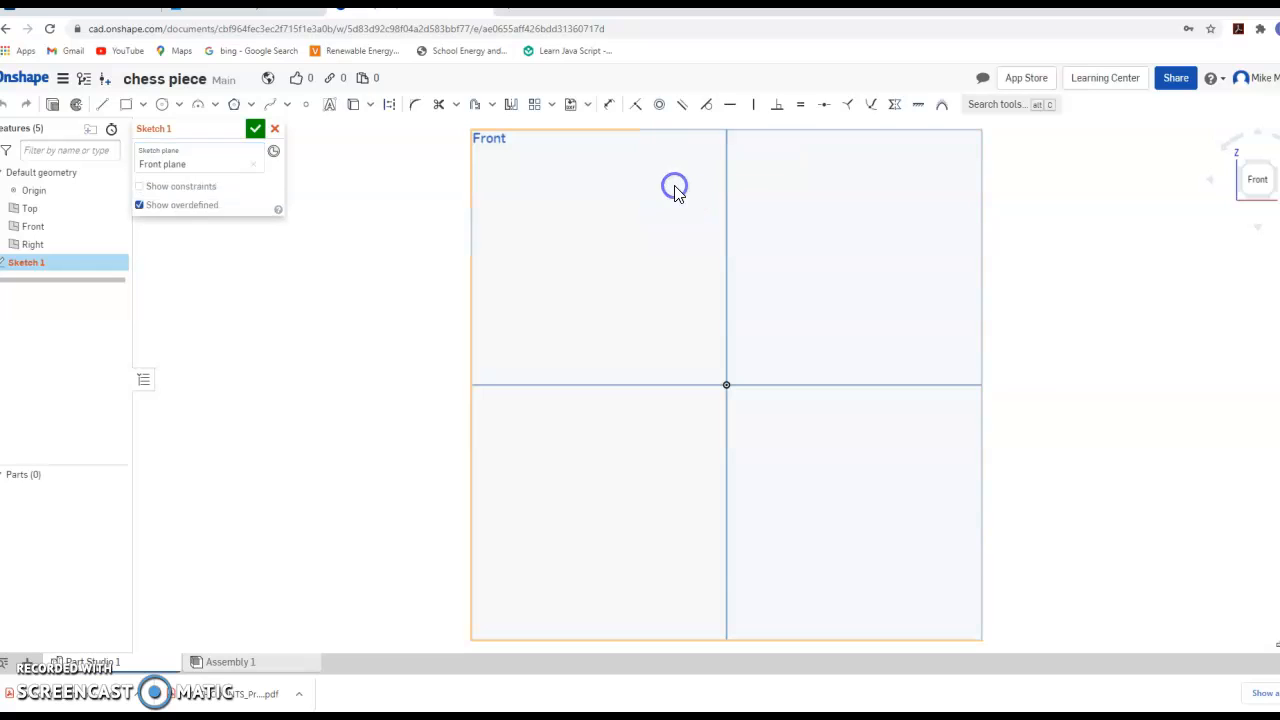
# Sketch a center point circle about 0.87 in in diameter in the upper-left quadrant of the Front plane.
pyautogui.click(180, 106)
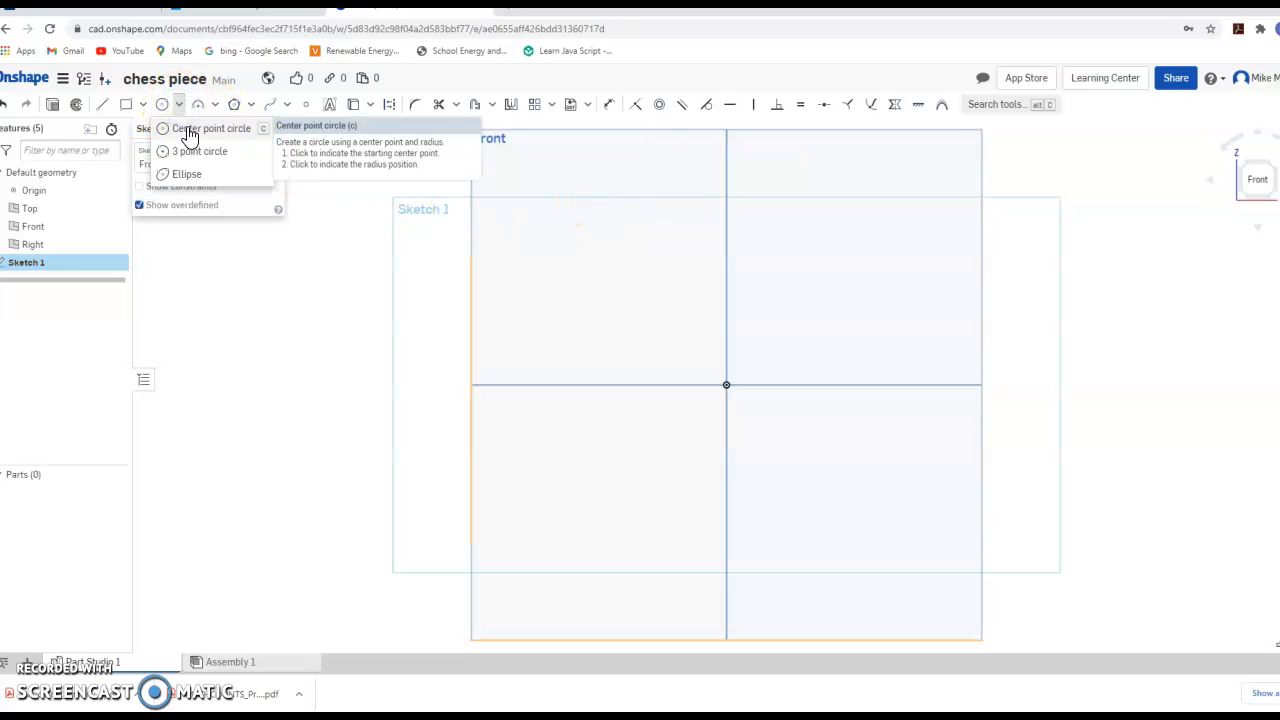
pyautogui.click(200, 130)
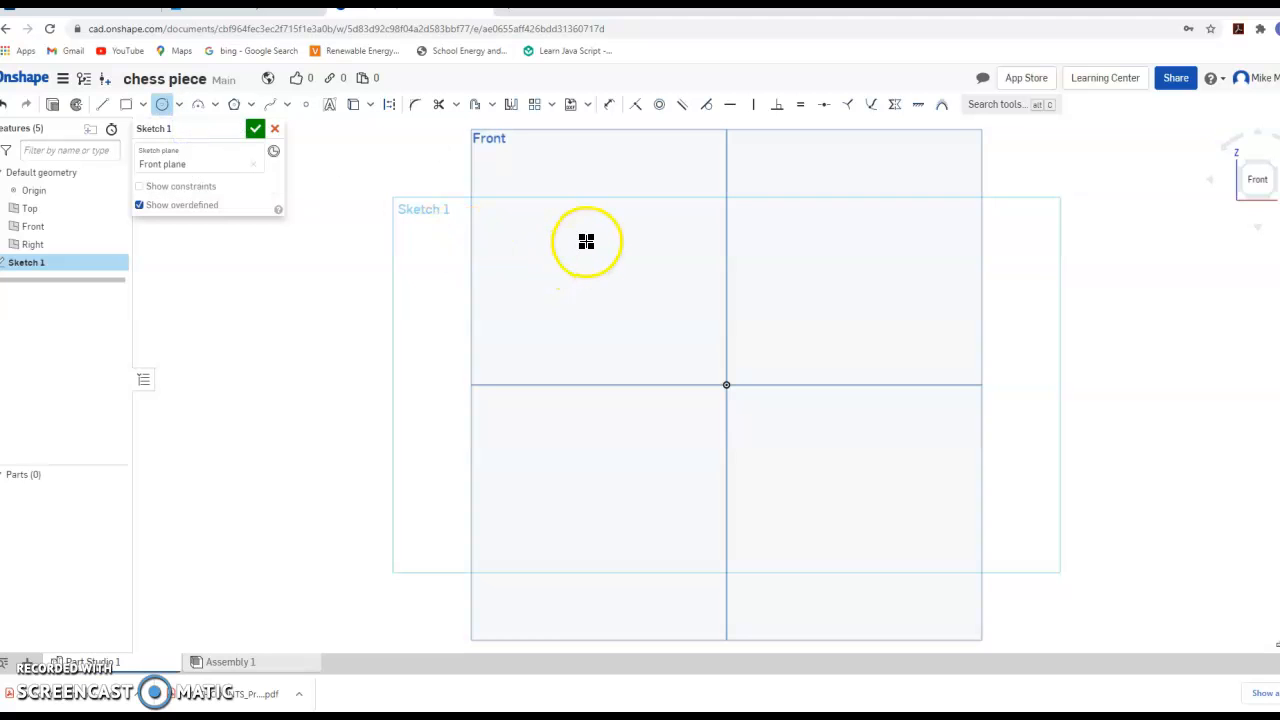
pyautogui.click(586, 239)
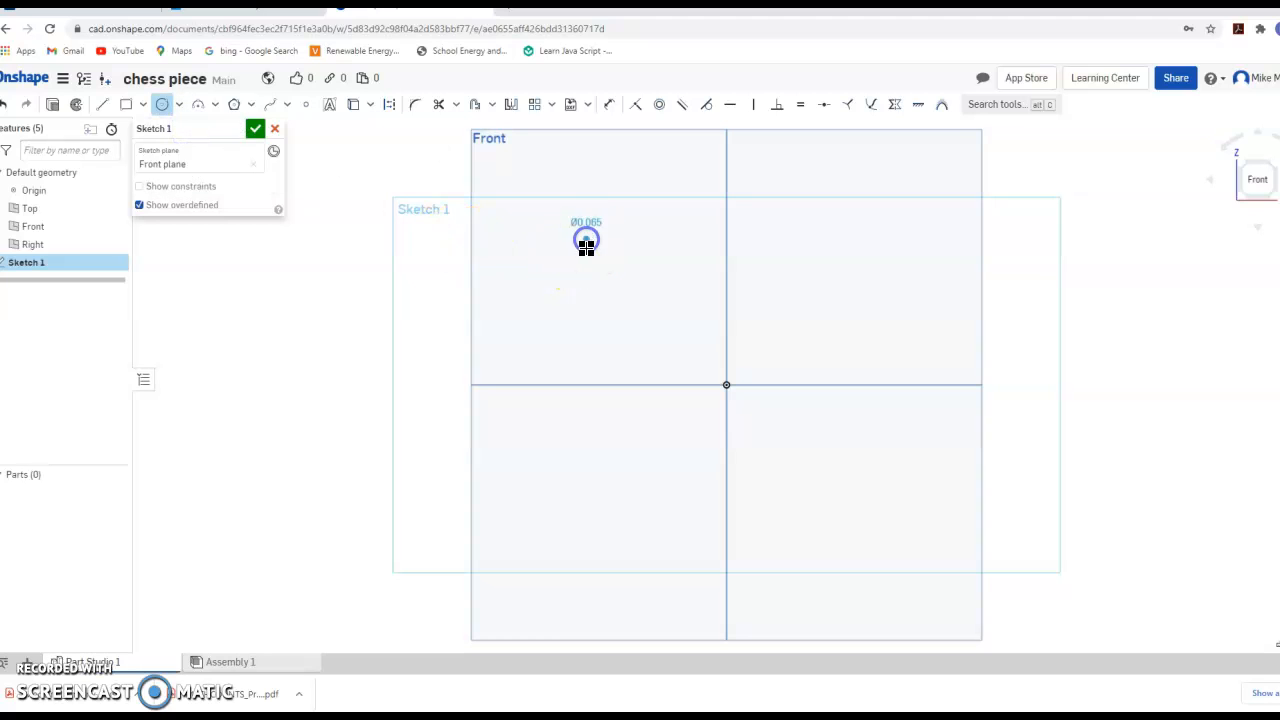
pyautogui.click(597, 275)
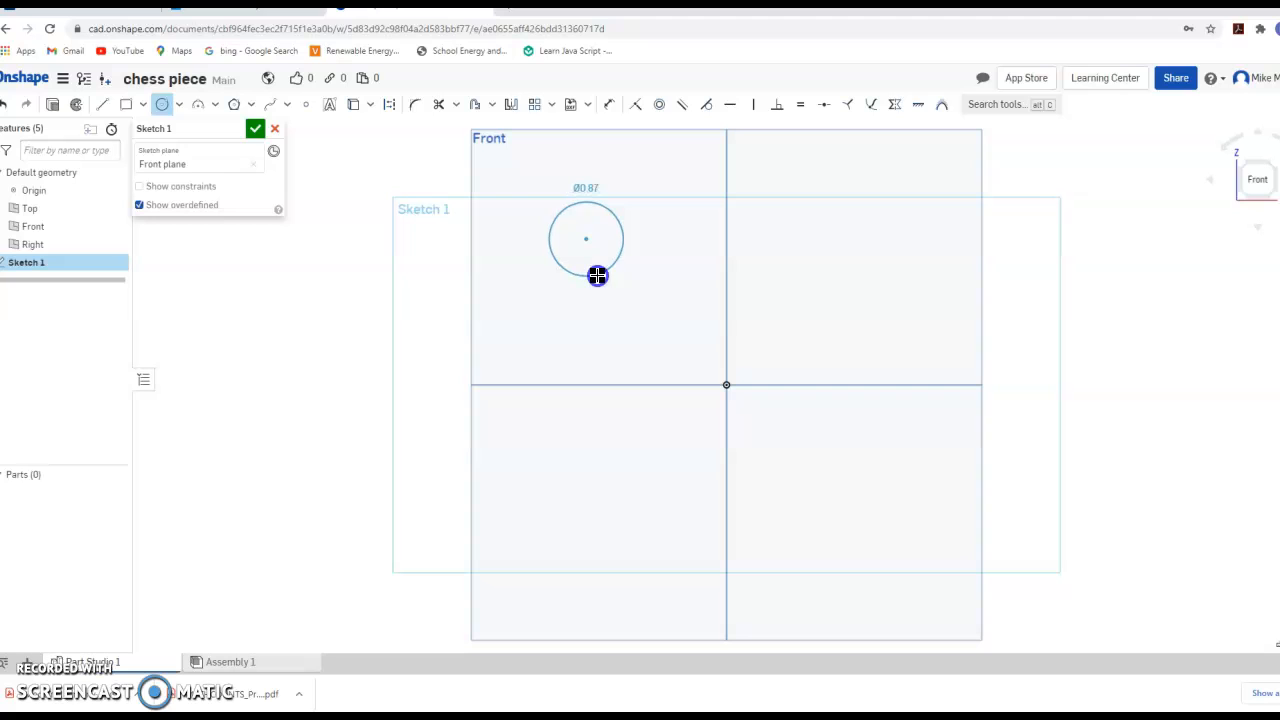
pyautogui.click(587, 275)
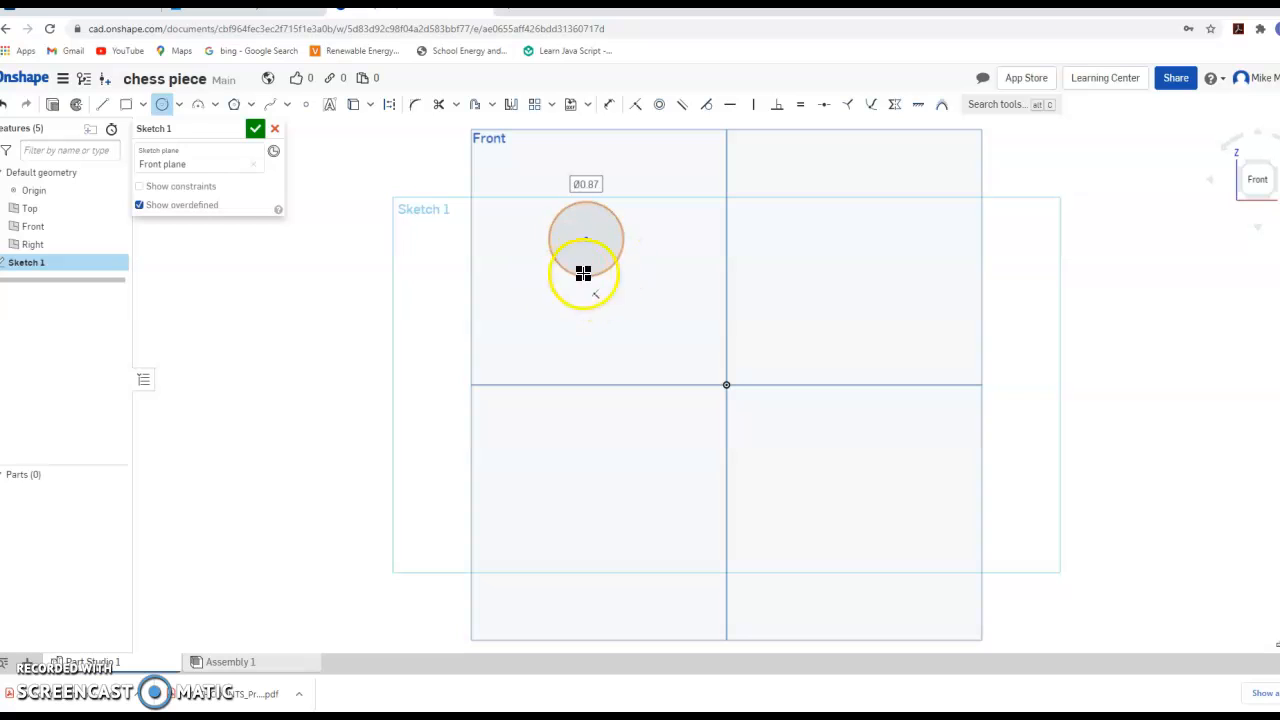
# Draw a line across the circle through its center and trim away the lower half of the circle.
pyautogui.click(103, 104)
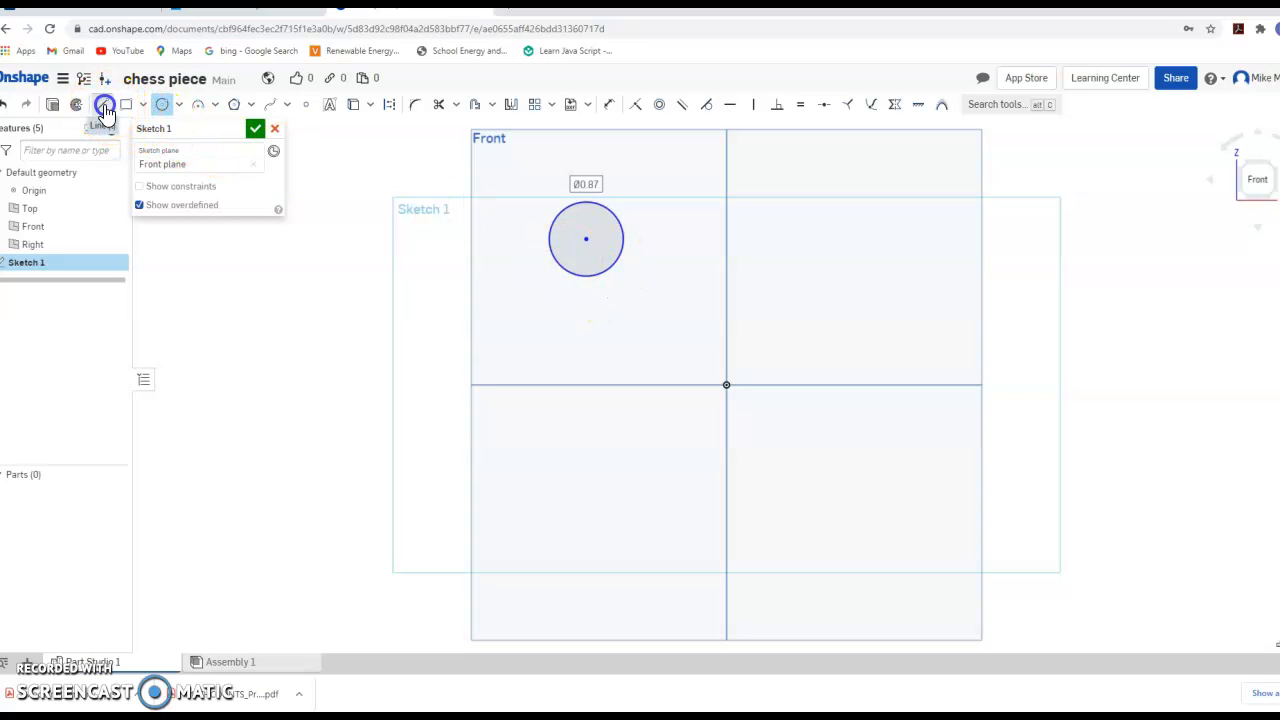
pyautogui.click(547, 237)
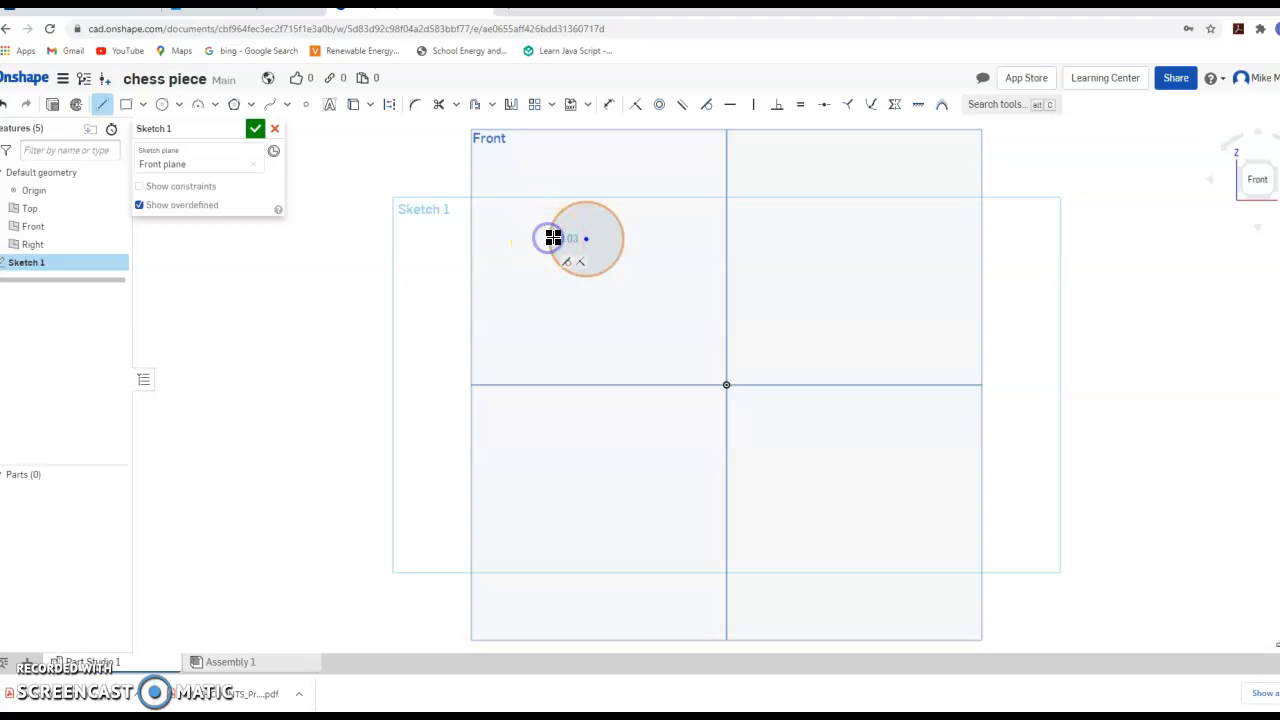
pyautogui.click(623, 241)
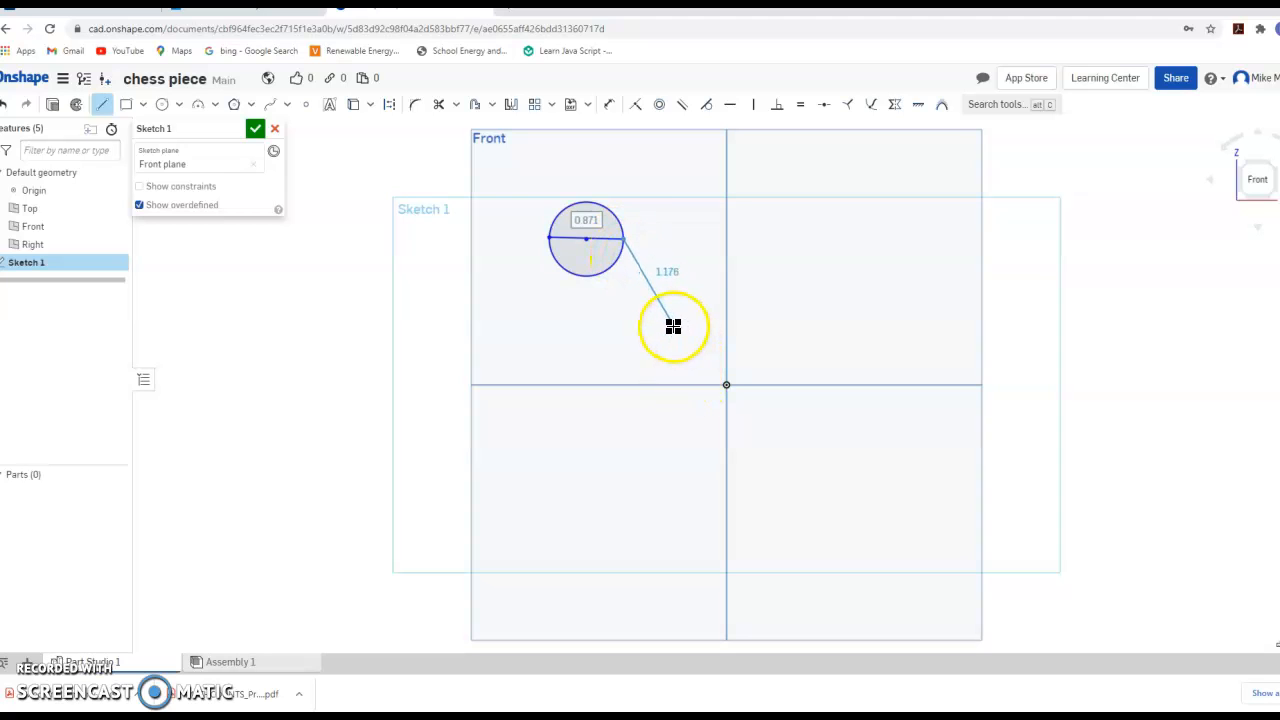
pyautogui.press('Escape')
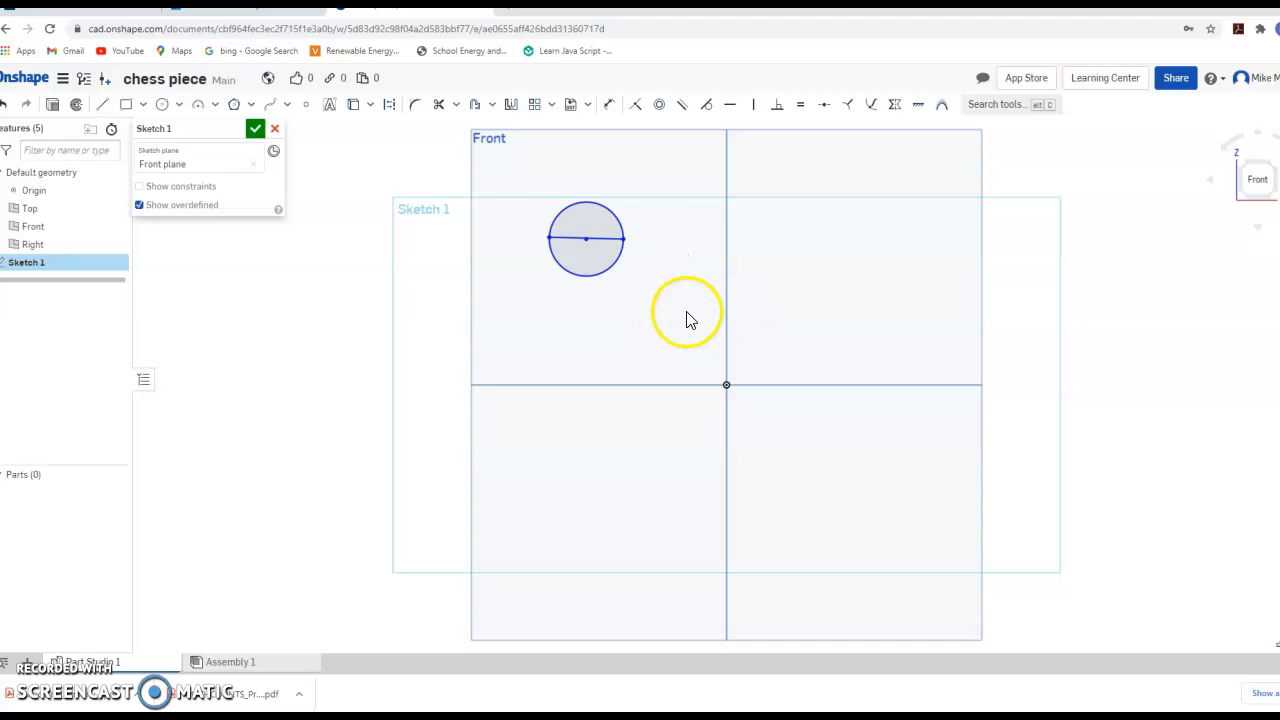
pyautogui.click(440, 112)
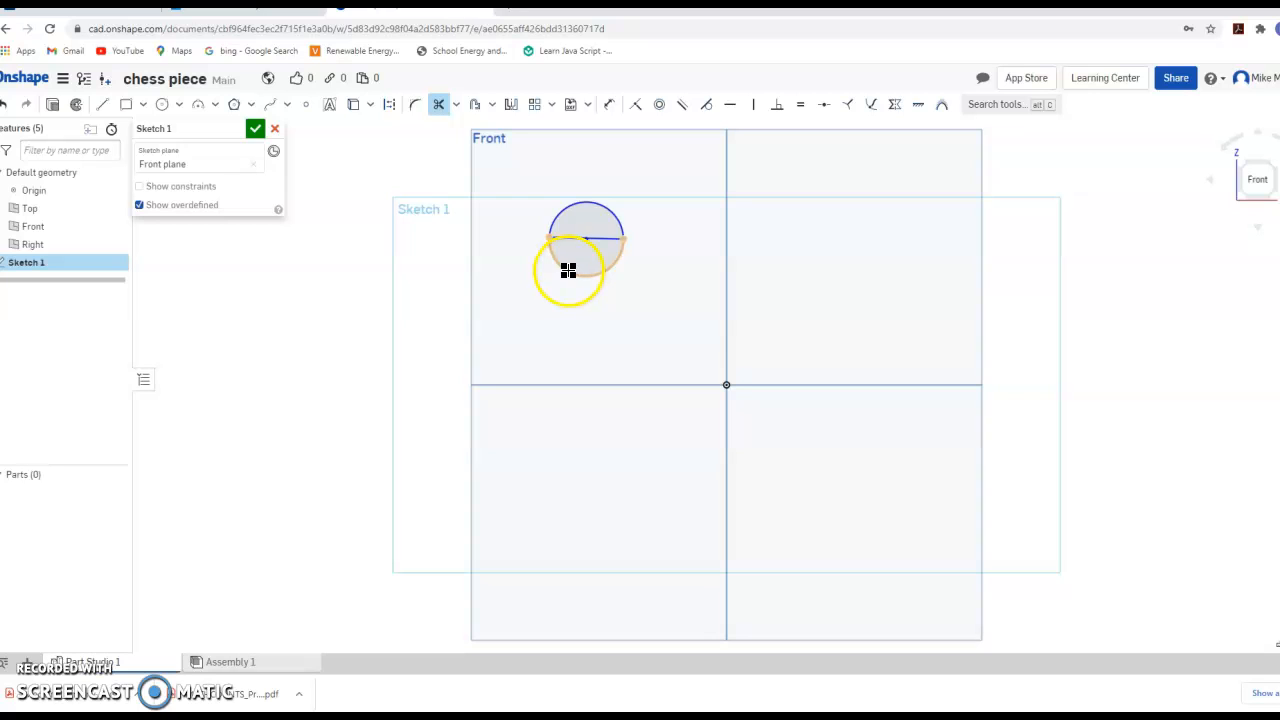
pyautogui.click(568, 270)
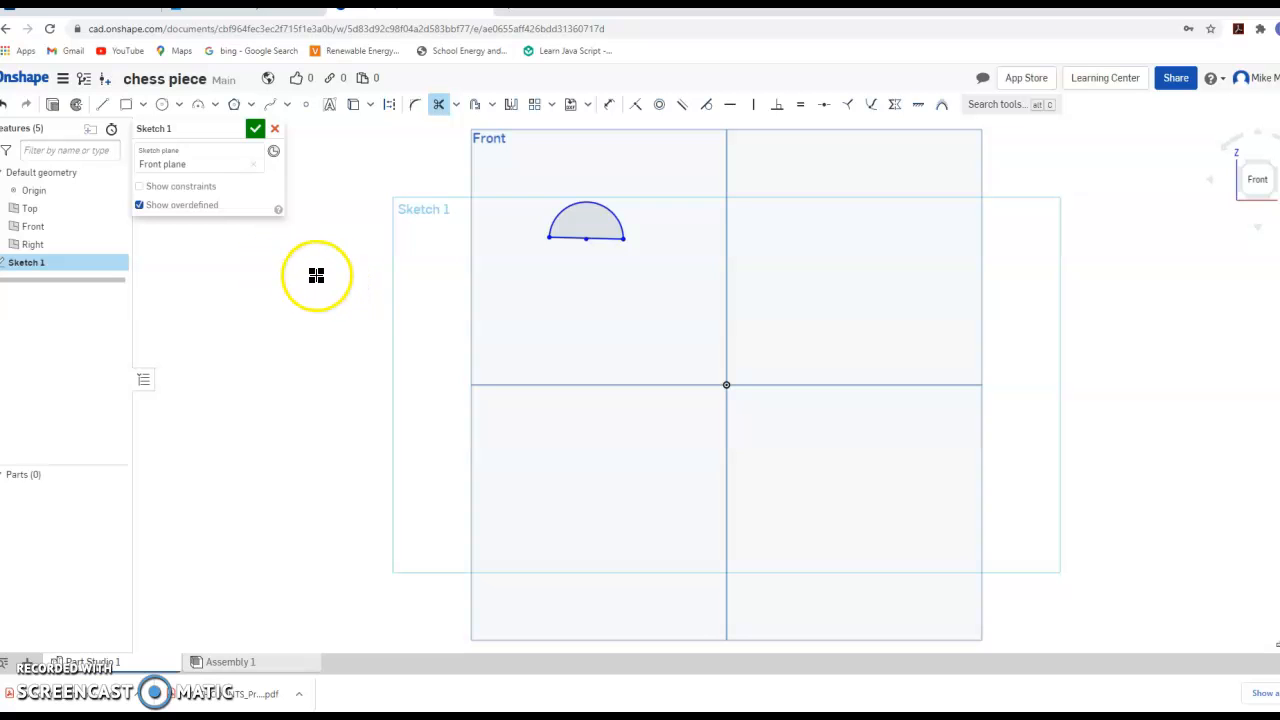
# Revolve the half circle fully around its straight edge as a new solid sphere.
pyautogui.click(78, 110)
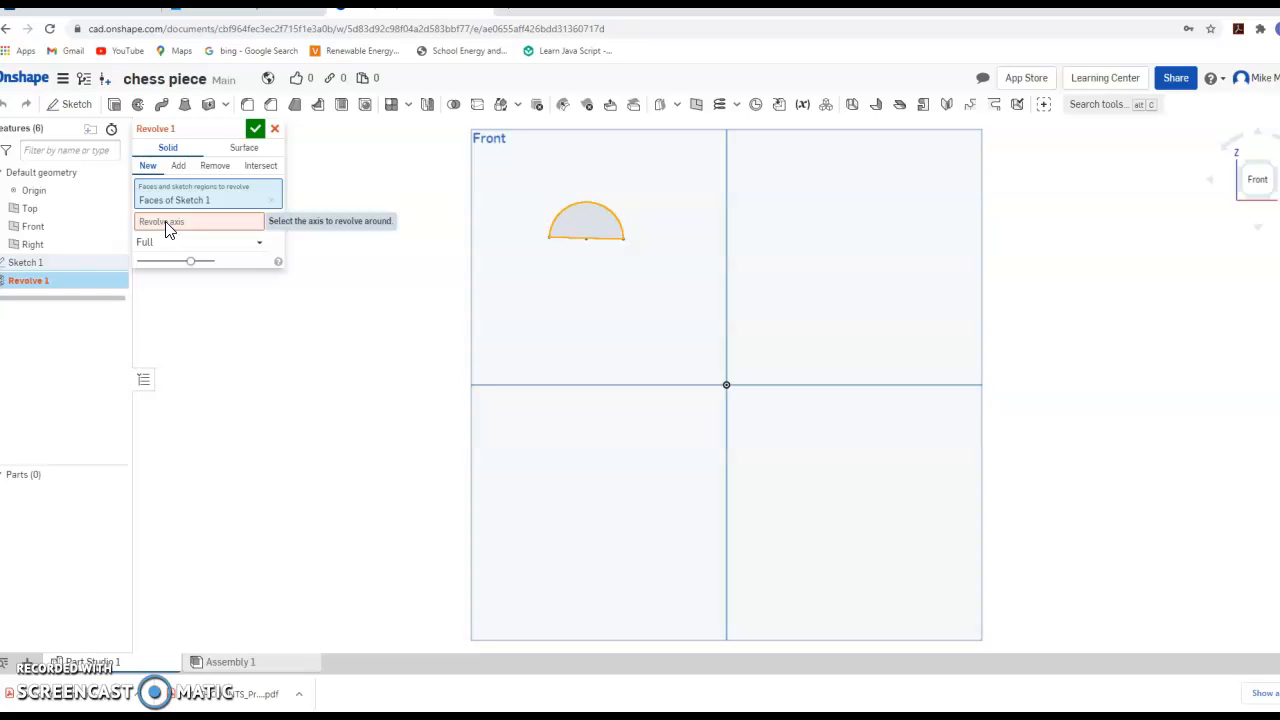
pyautogui.click(167, 229)
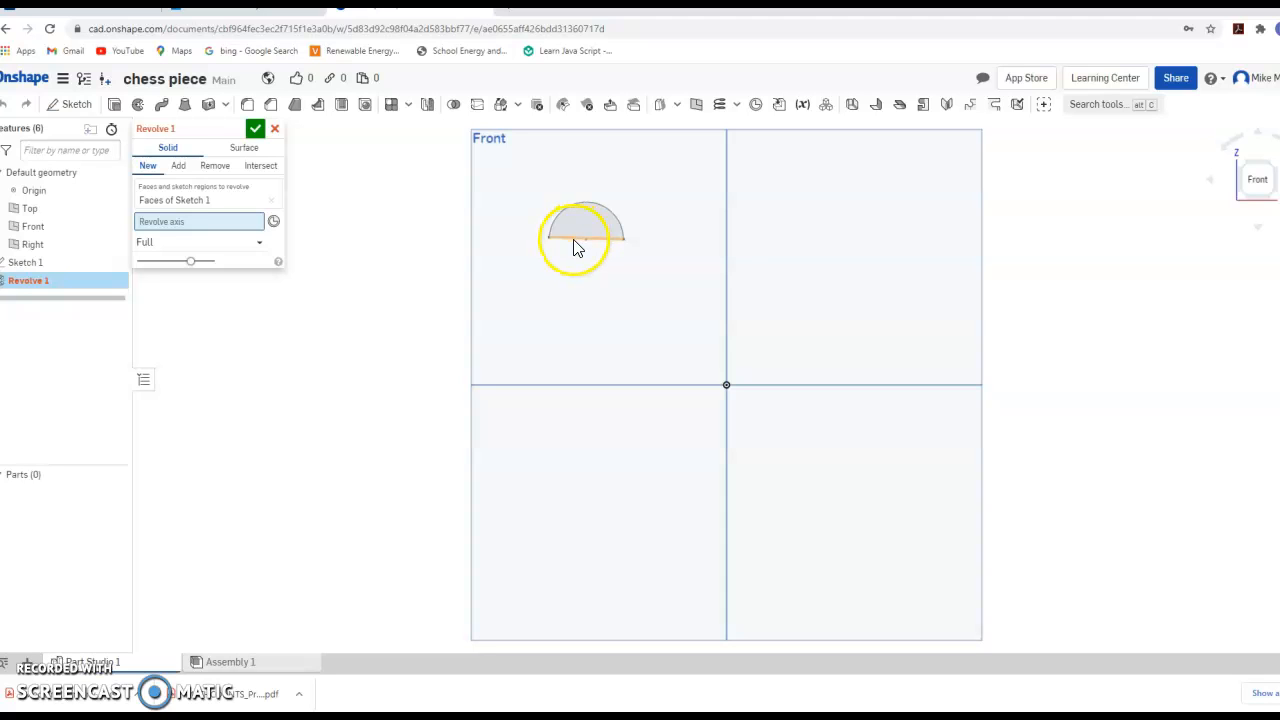
pyautogui.click(575, 239)
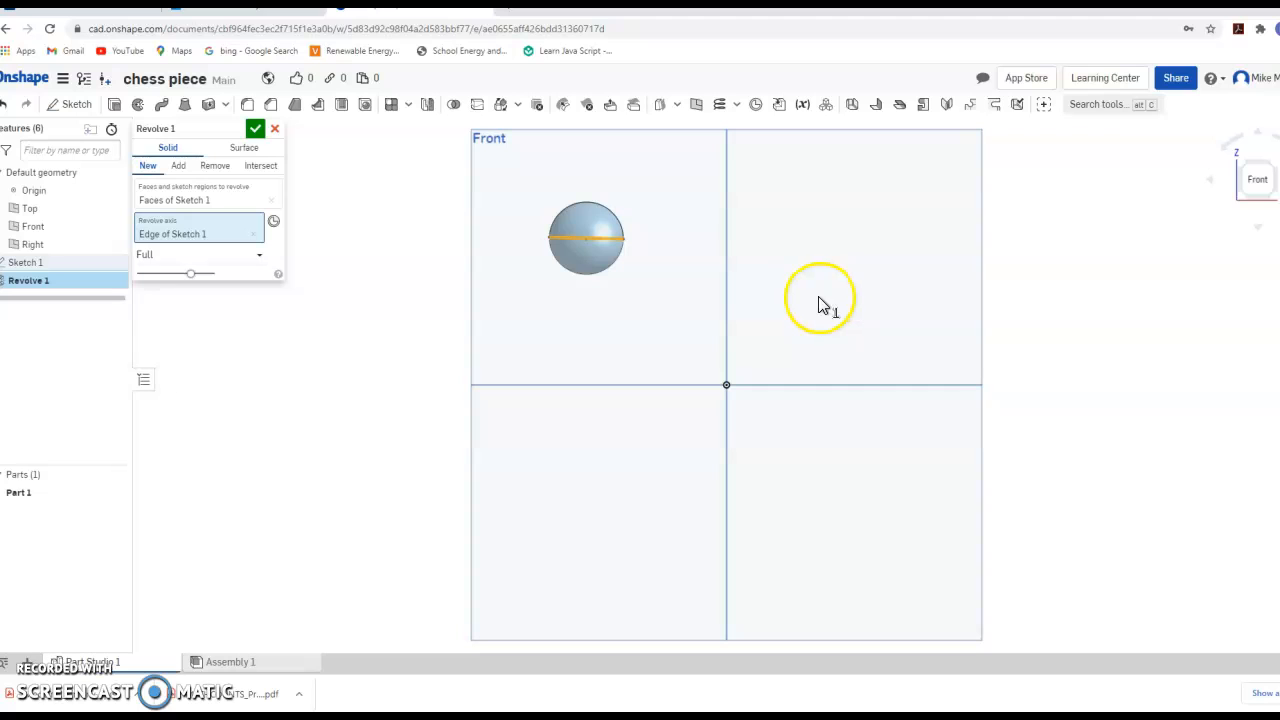
pyautogui.click(359, 346)
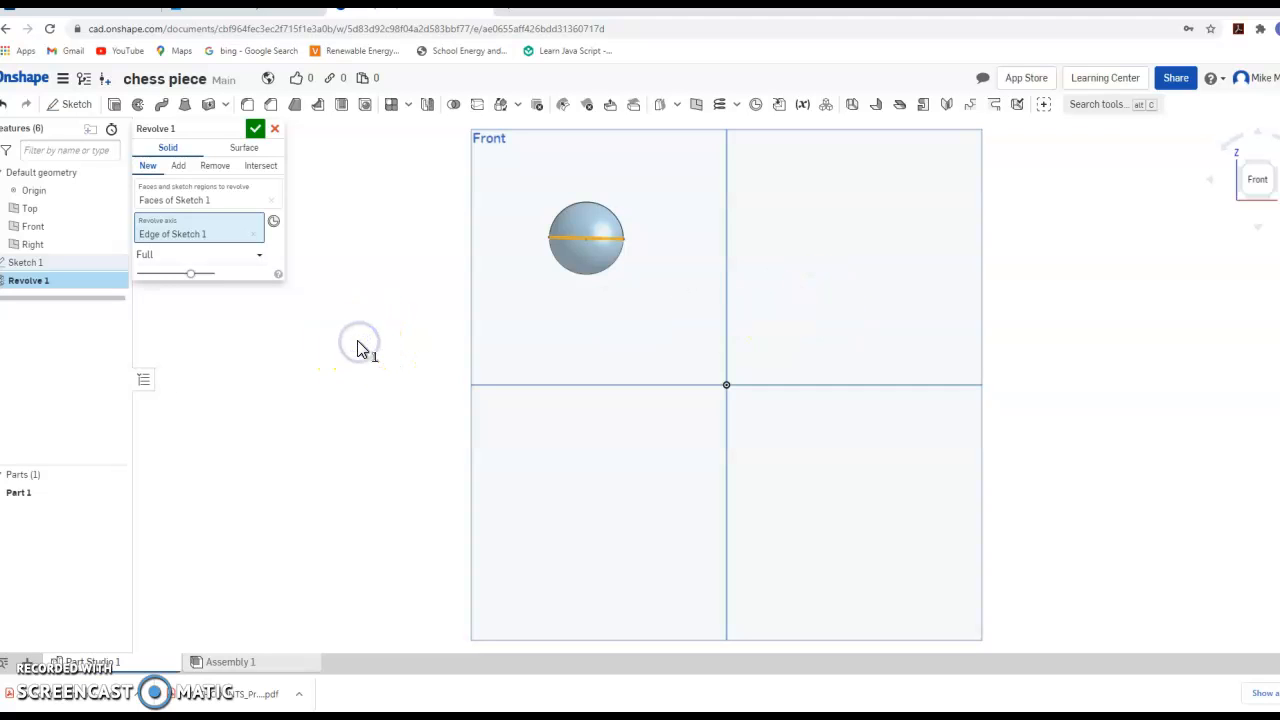
pyautogui.click(256, 130)
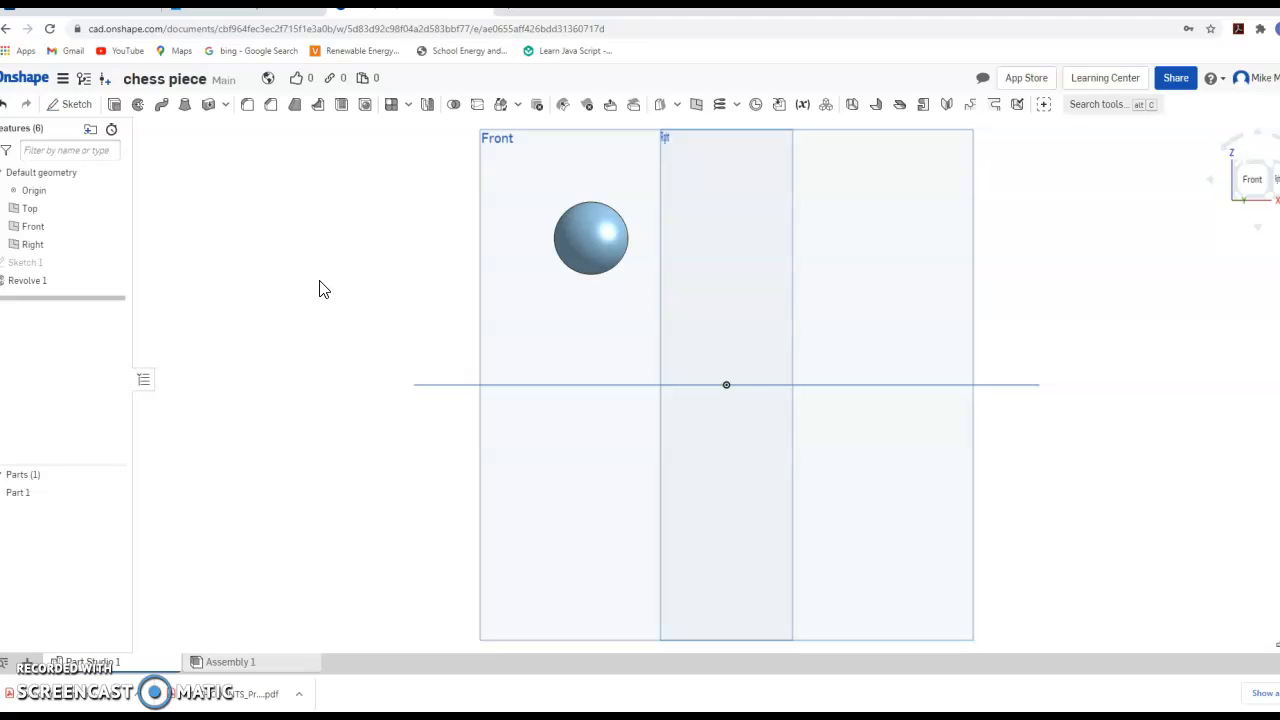
# Create a plane offset from the Front plane, trying distances of 2 in and 0.5 in before accepting 1 in.
pyautogui.rightClick(1052, 247)
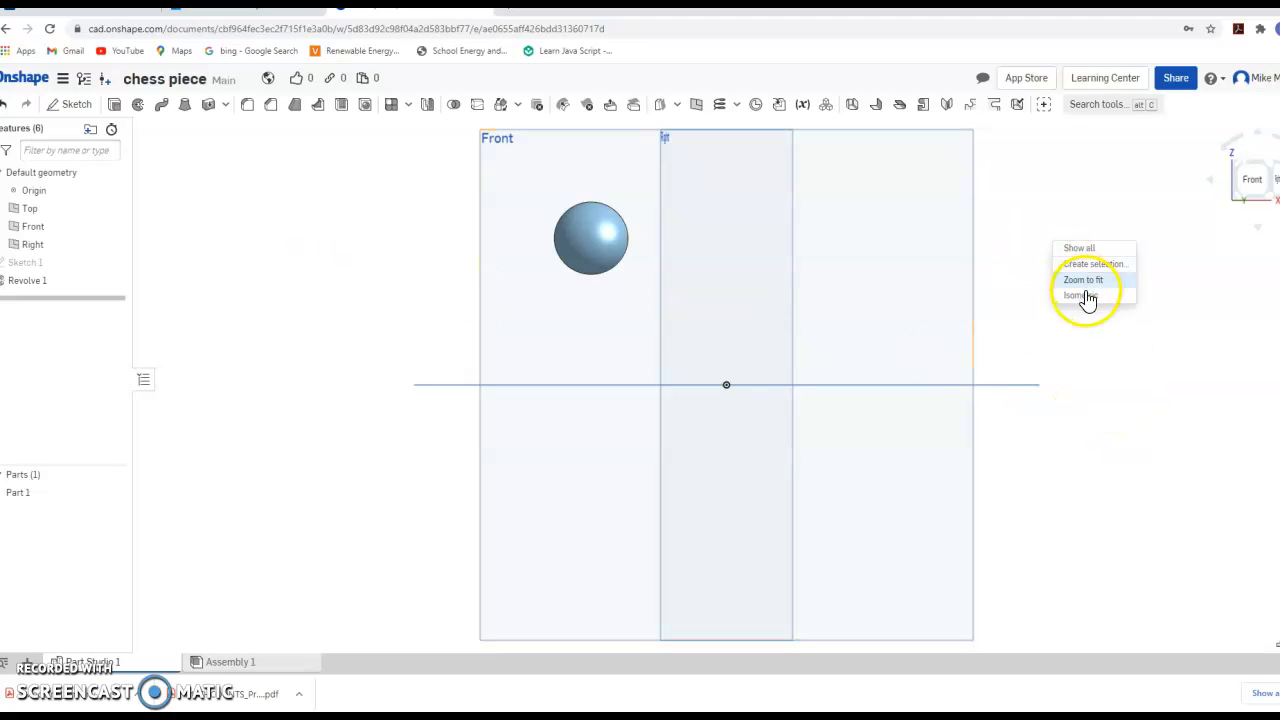
pyautogui.click(1084, 297)
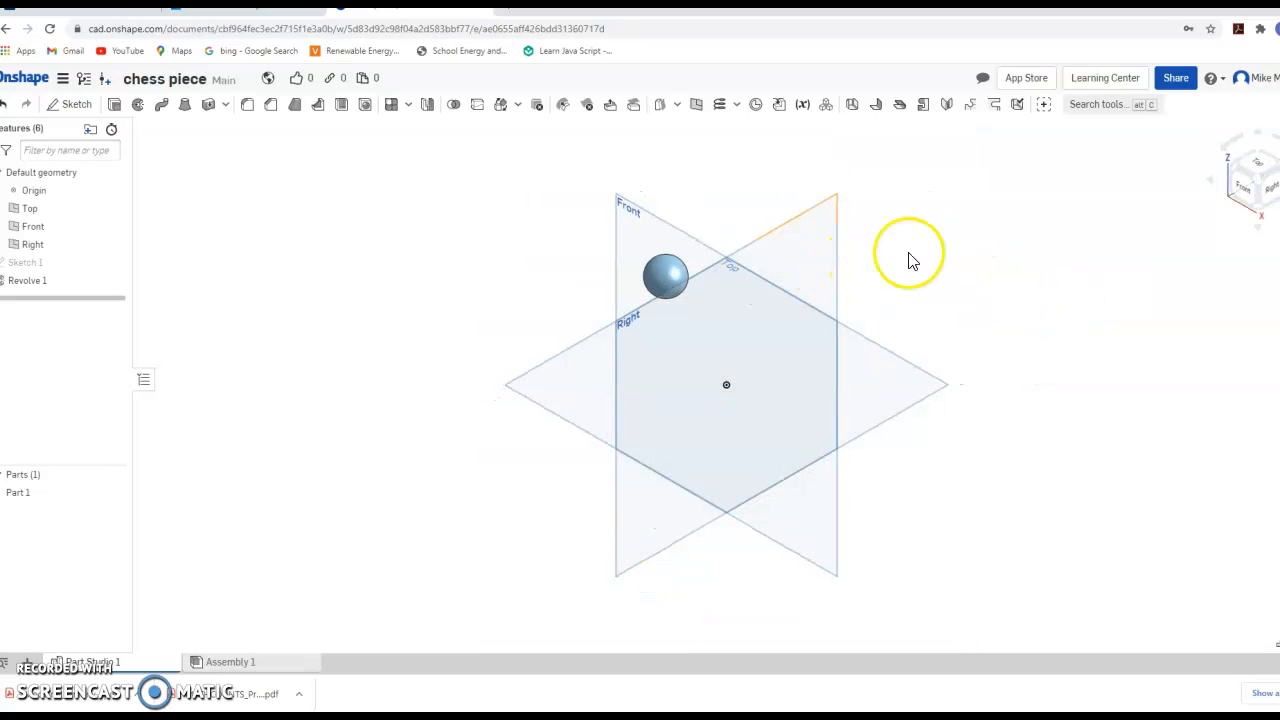
pyautogui.rightClick(638, 238)
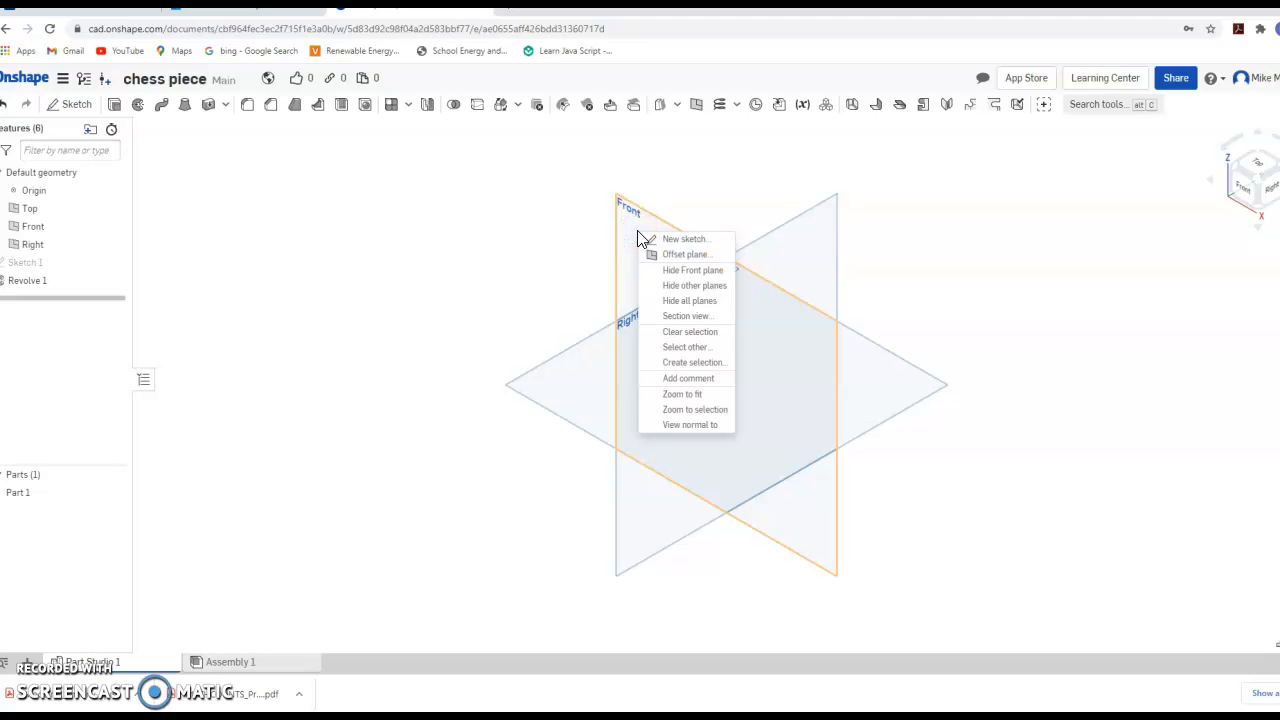
pyautogui.click(668, 256)
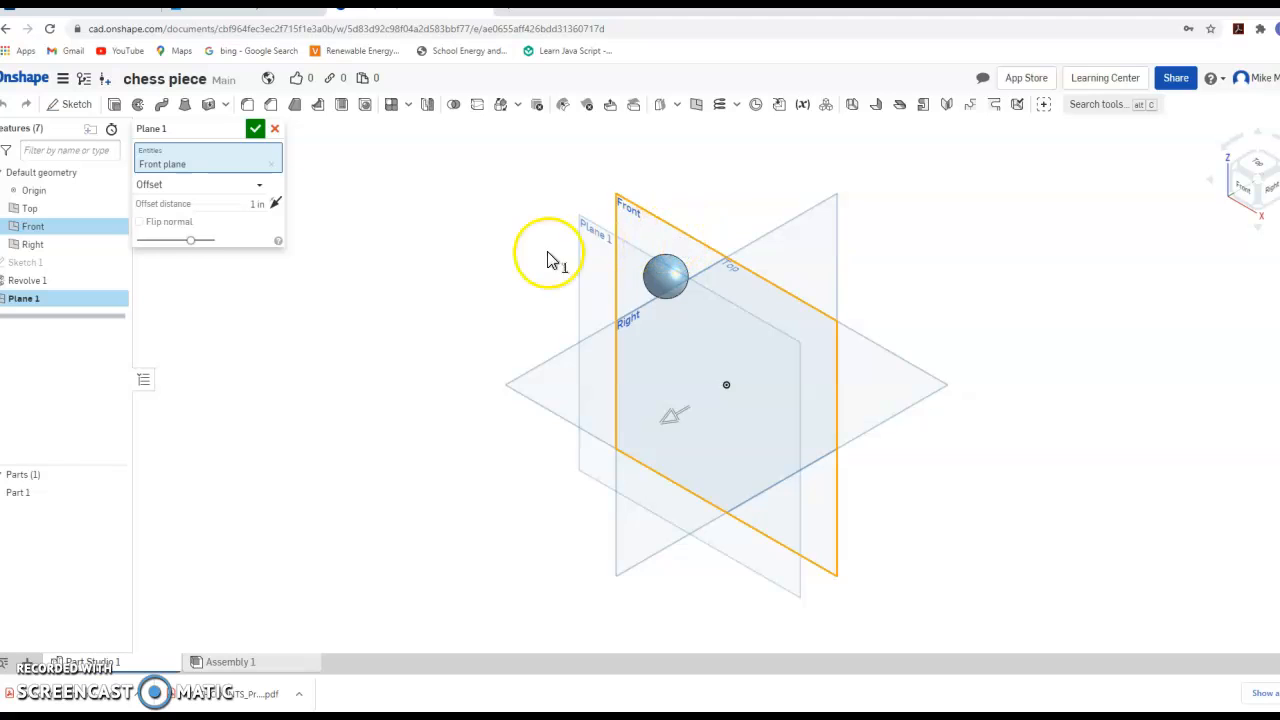
pyautogui.click(257, 203)
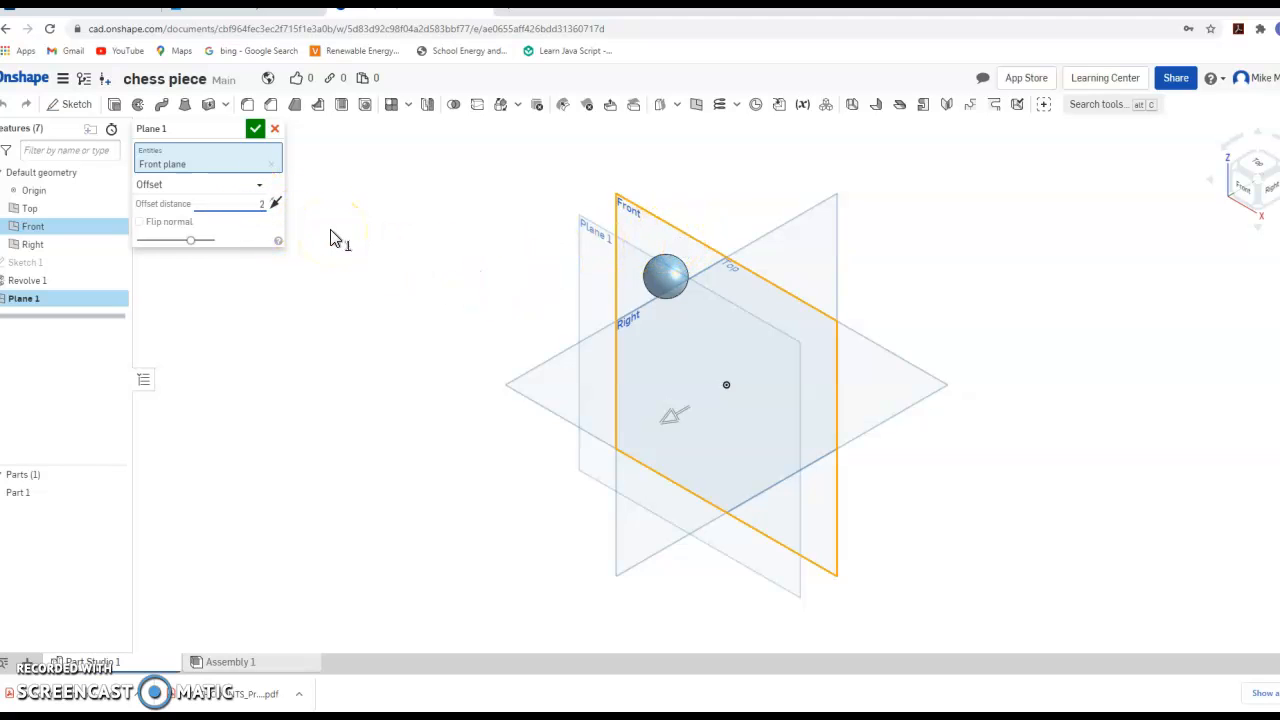
pyautogui.write('2')
pyautogui.press('Return')
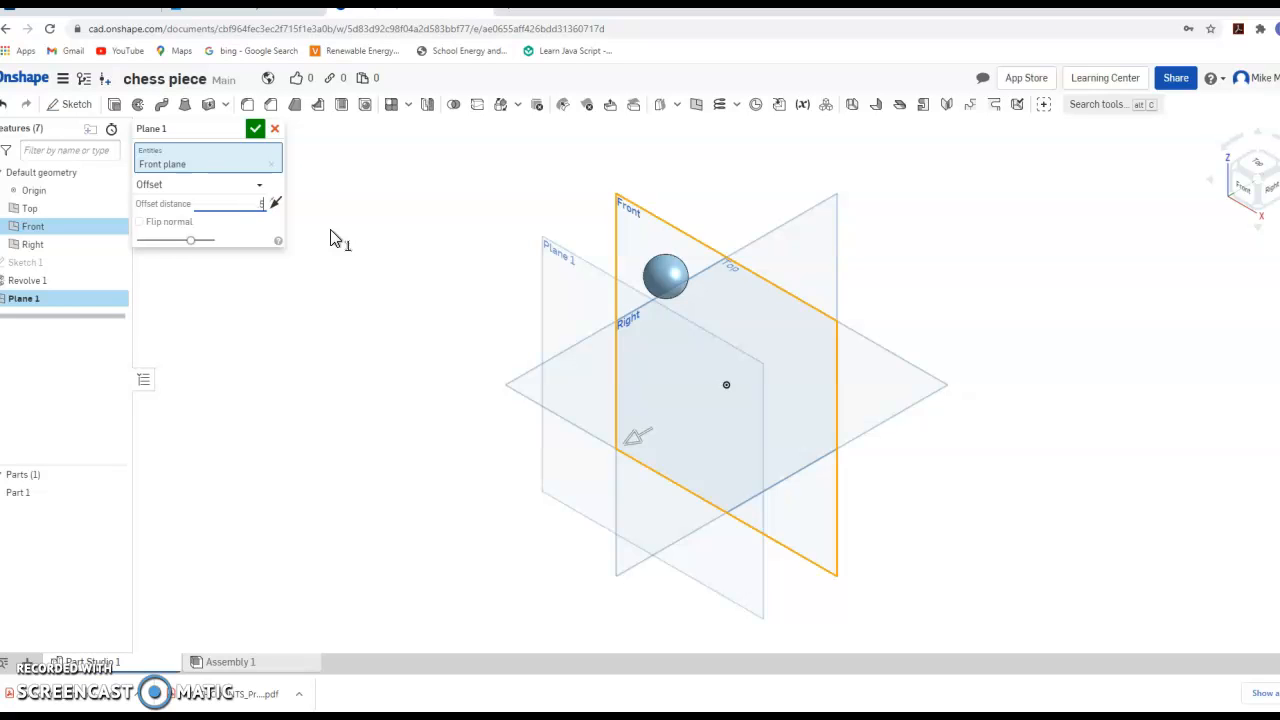
pyautogui.write('.5')
pyautogui.press('Return')
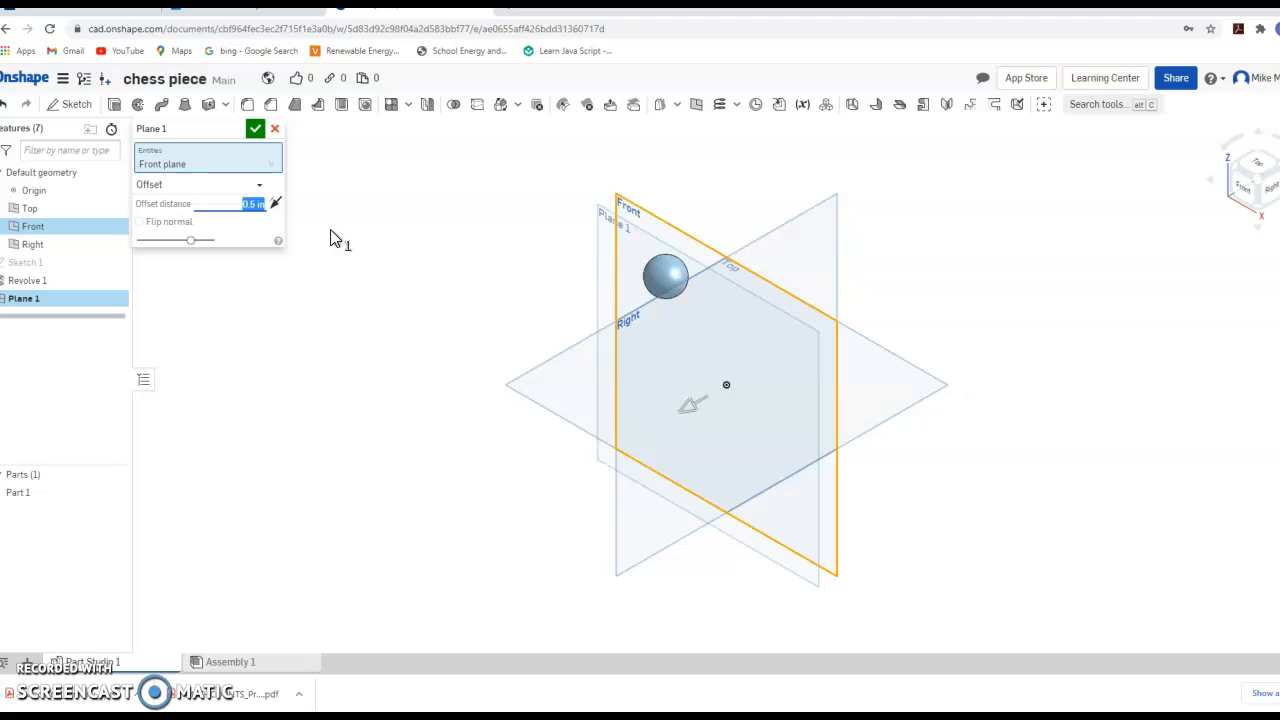
pyautogui.click(258, 130)
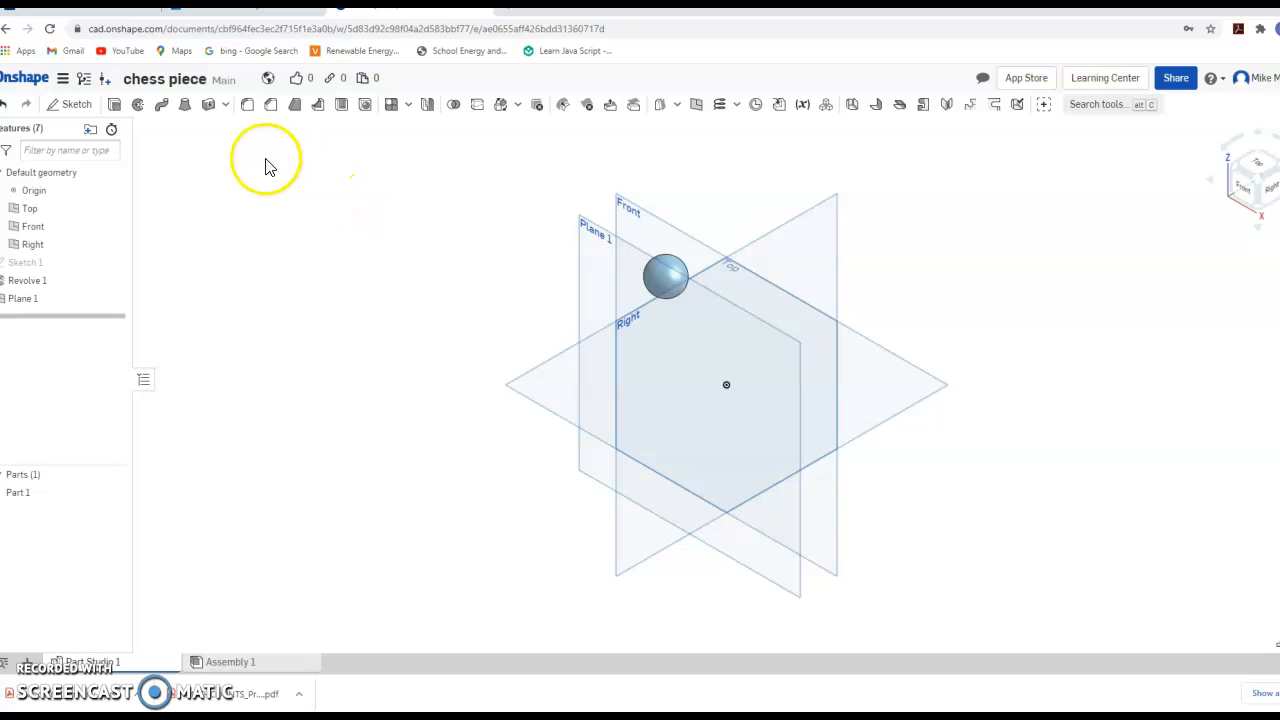
# Start a sketch on the offset plane and draw a corner rectangle about 0.26 in square in the upper-right quadrant.
pyautogui.click(1236, 203)
pyautogui.click(1219, 197)
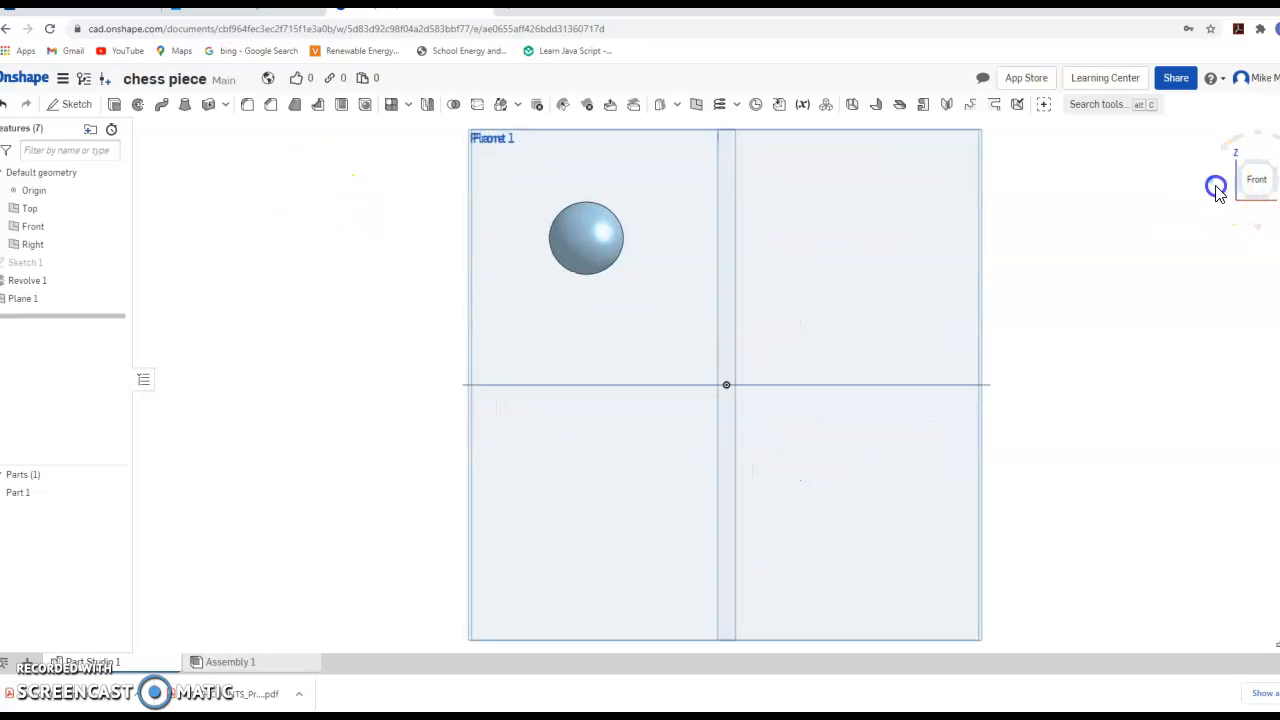
pyautogui.click(1256, 232)
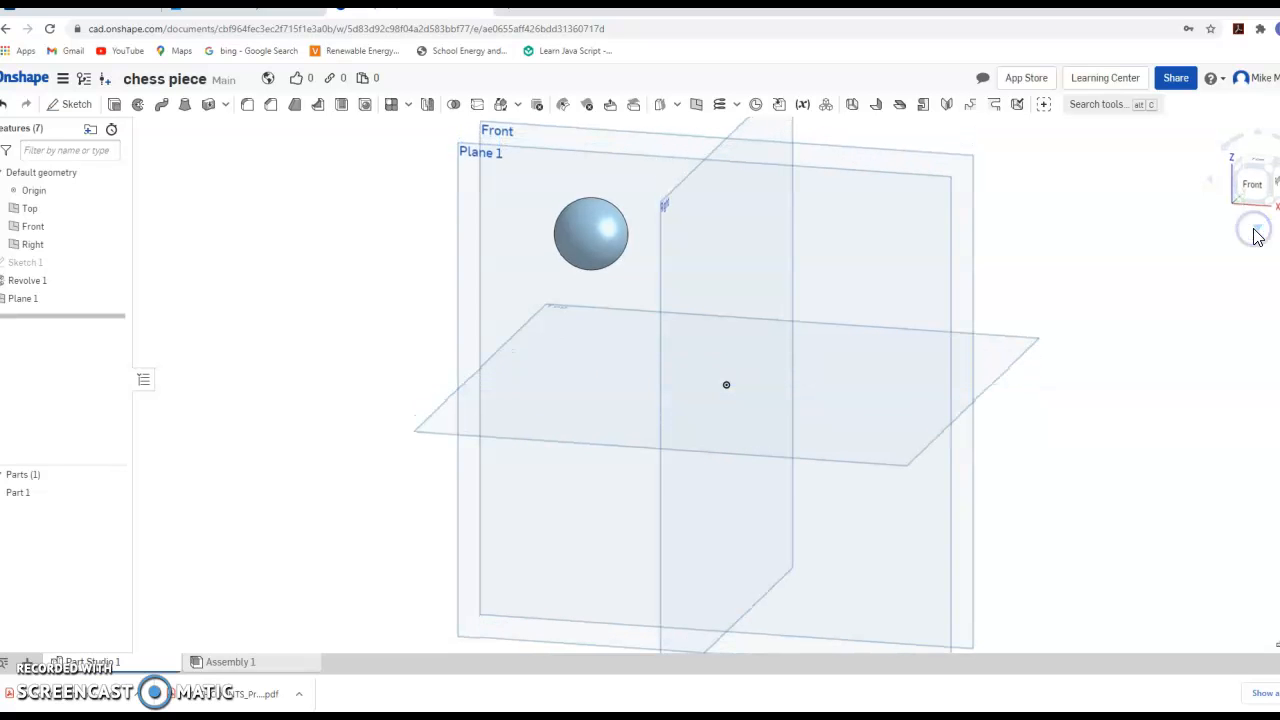
pyautogui.click(80, 106)
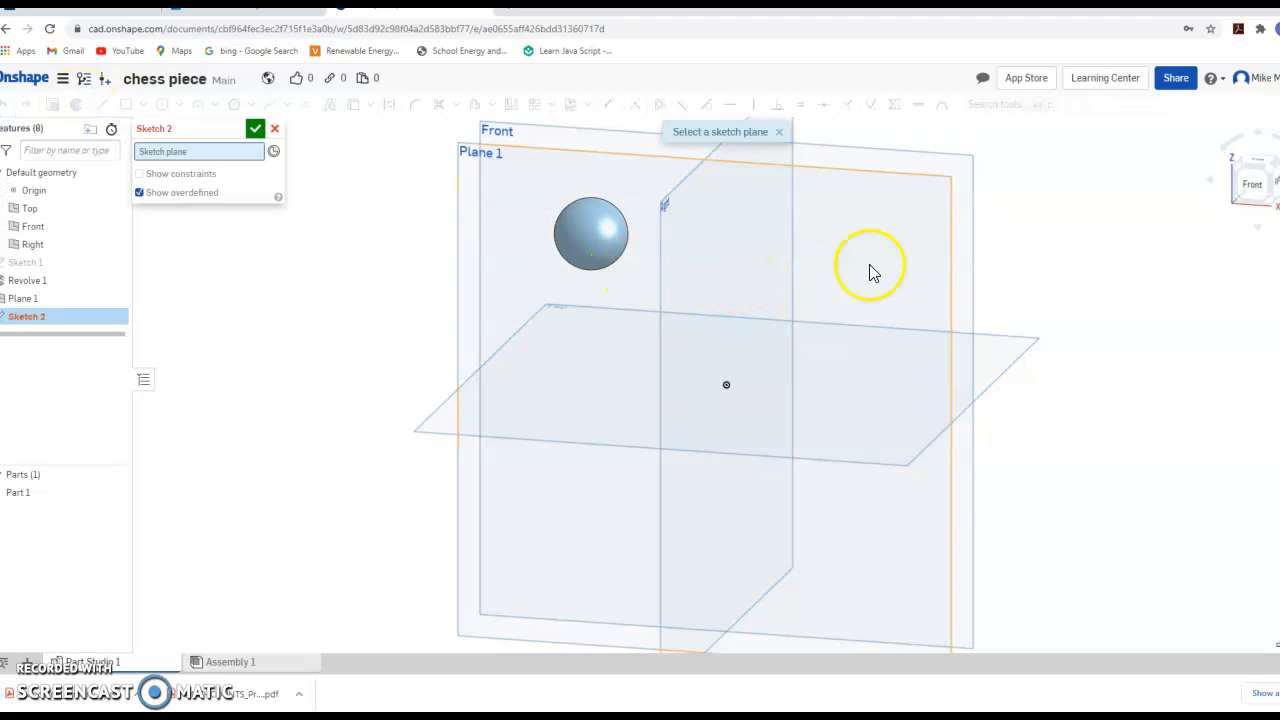
pyautogui.click(488, 172)
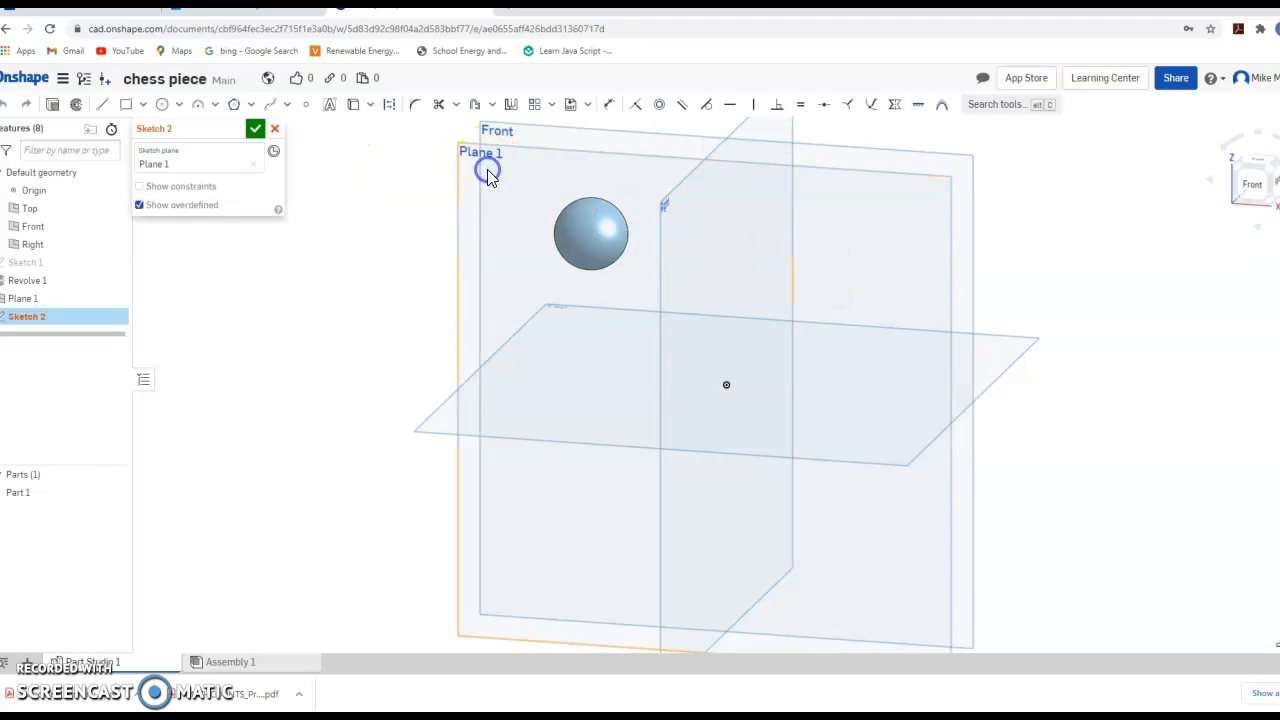
pyautogui.click(143, 104)
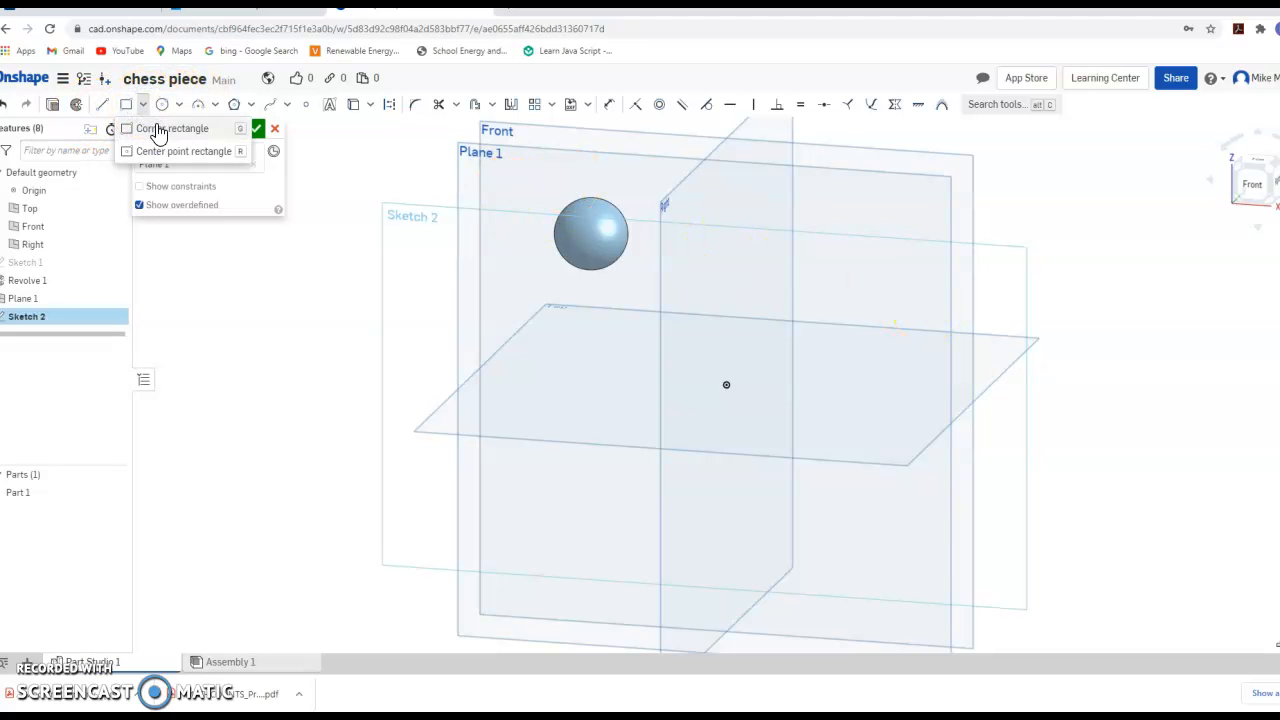
pyautogui.click(160, 126)
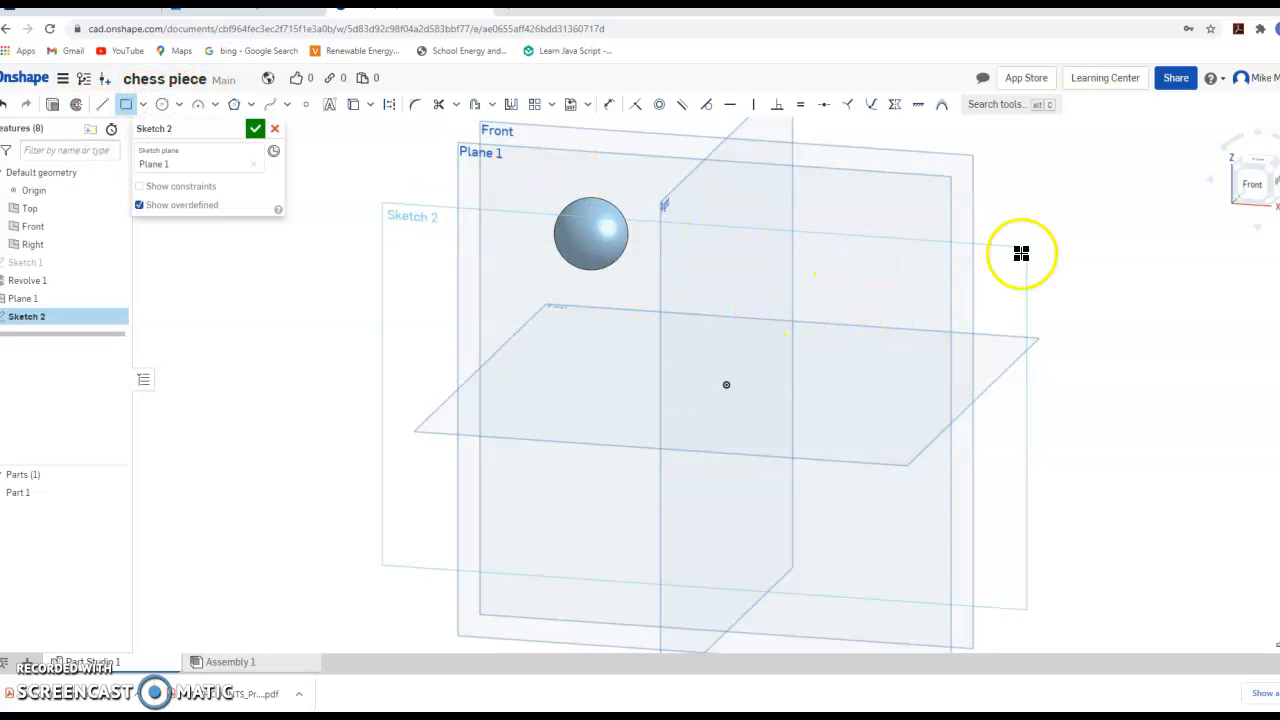
pyautogui.click(1247, 180)
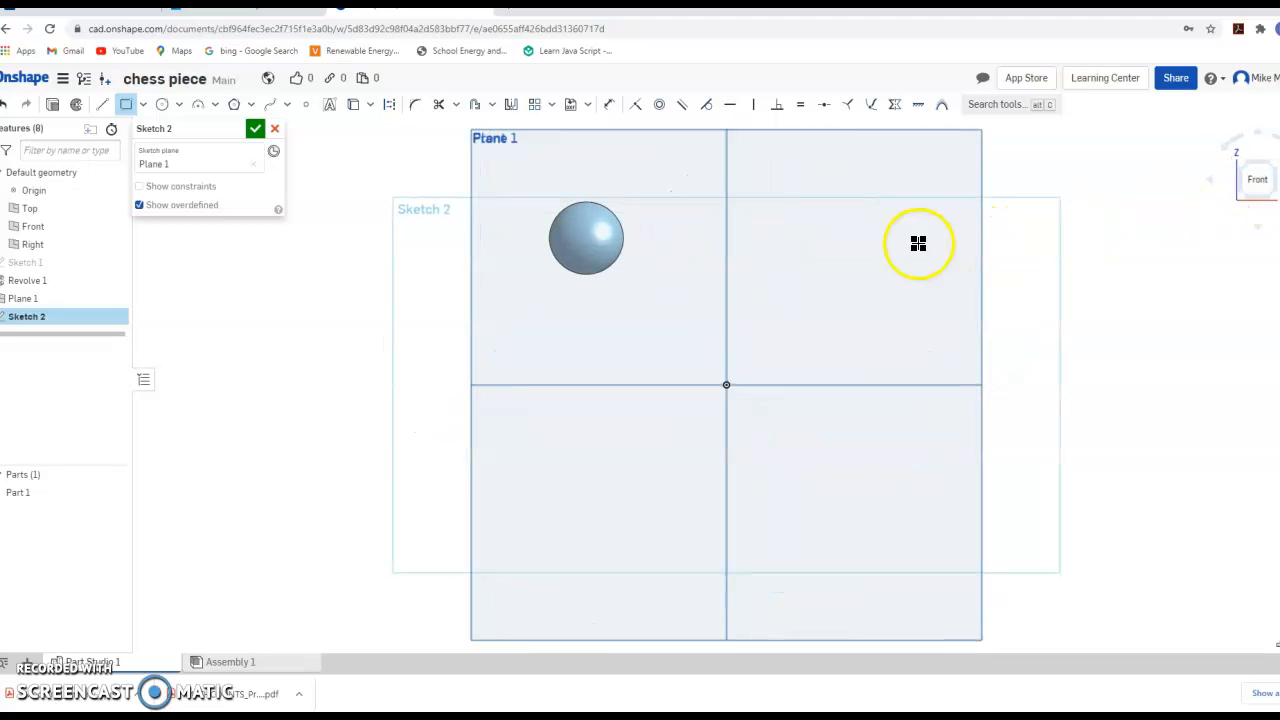
pyautogui.click(829, 217)
pyautogui.click(852, 240)
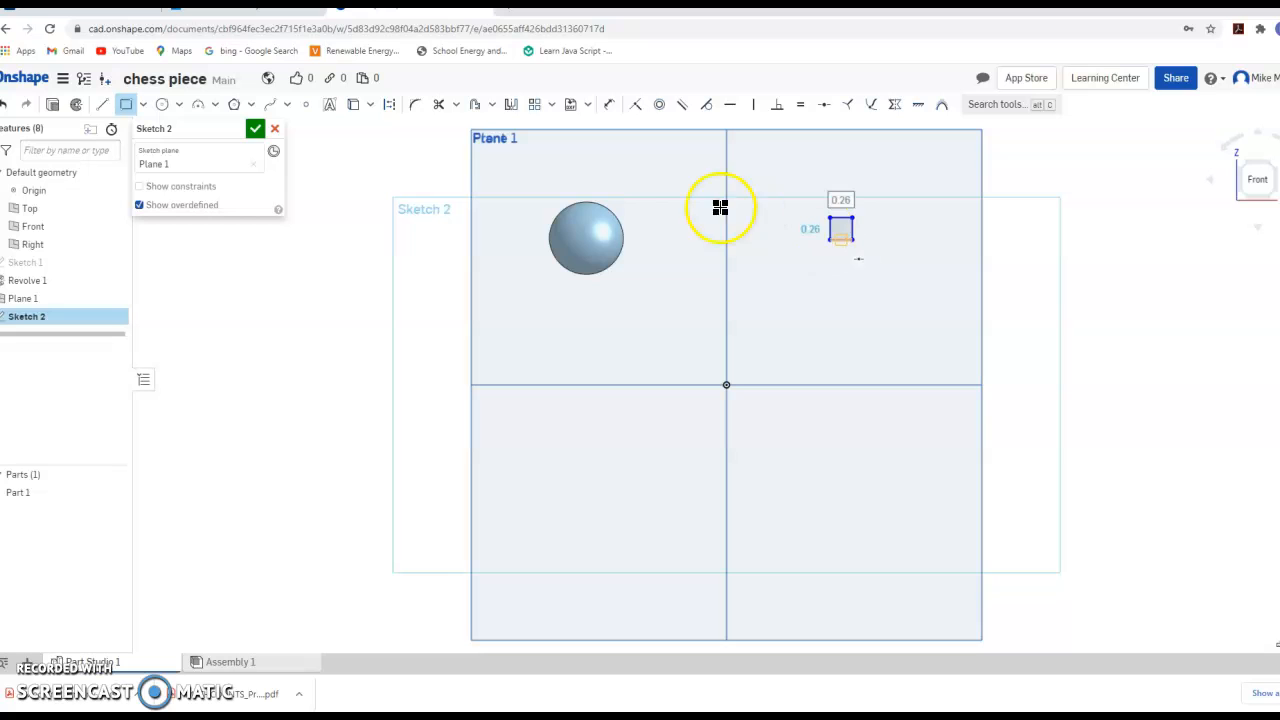
# Examine the small square's position on the offset plane relative to the sphere from an angled view.
pyautogui.press('Left')
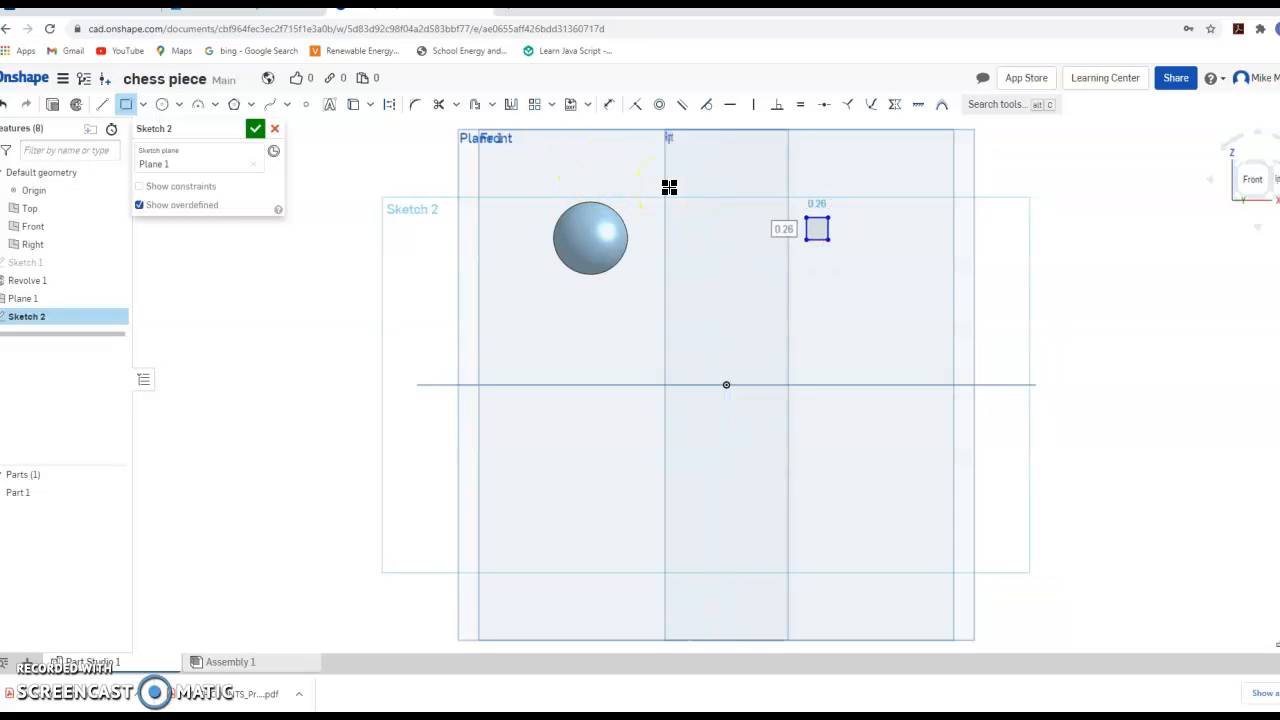
pyautogui.press('Down')
pyautogui.press('Down')
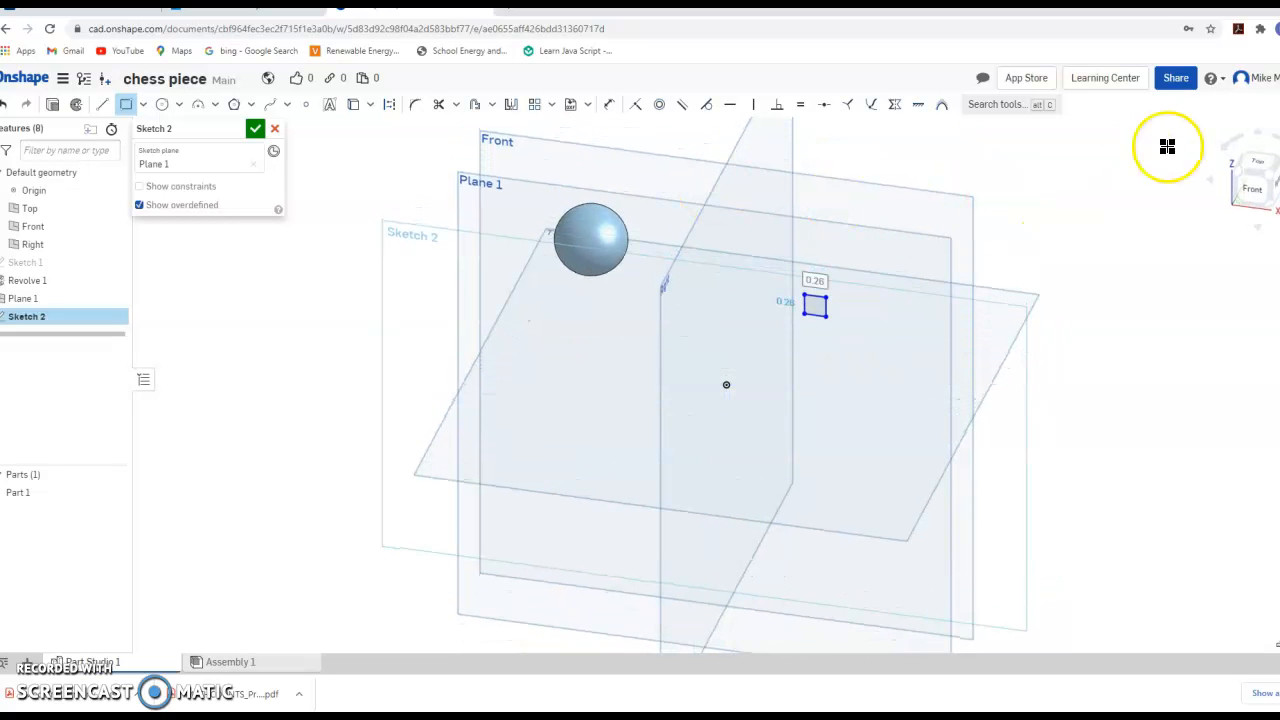
pyautogui.click(1209, 184)
pyautogui.click(1211, 185)
pyautogui.click(1211, 185)
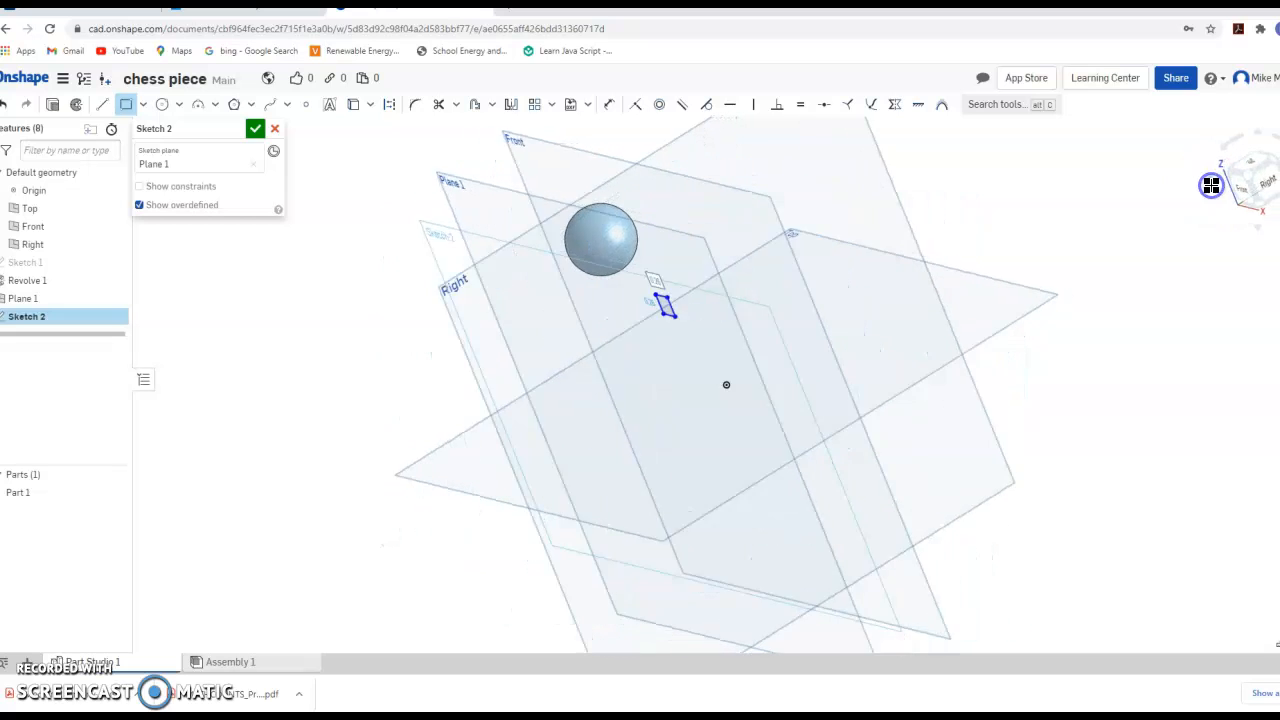
# Check the small square's distance from the sphere, and finish its sketch on the offset plane.
pyautogui.click(1211, 185)
pyautogui.click(1211, 185)
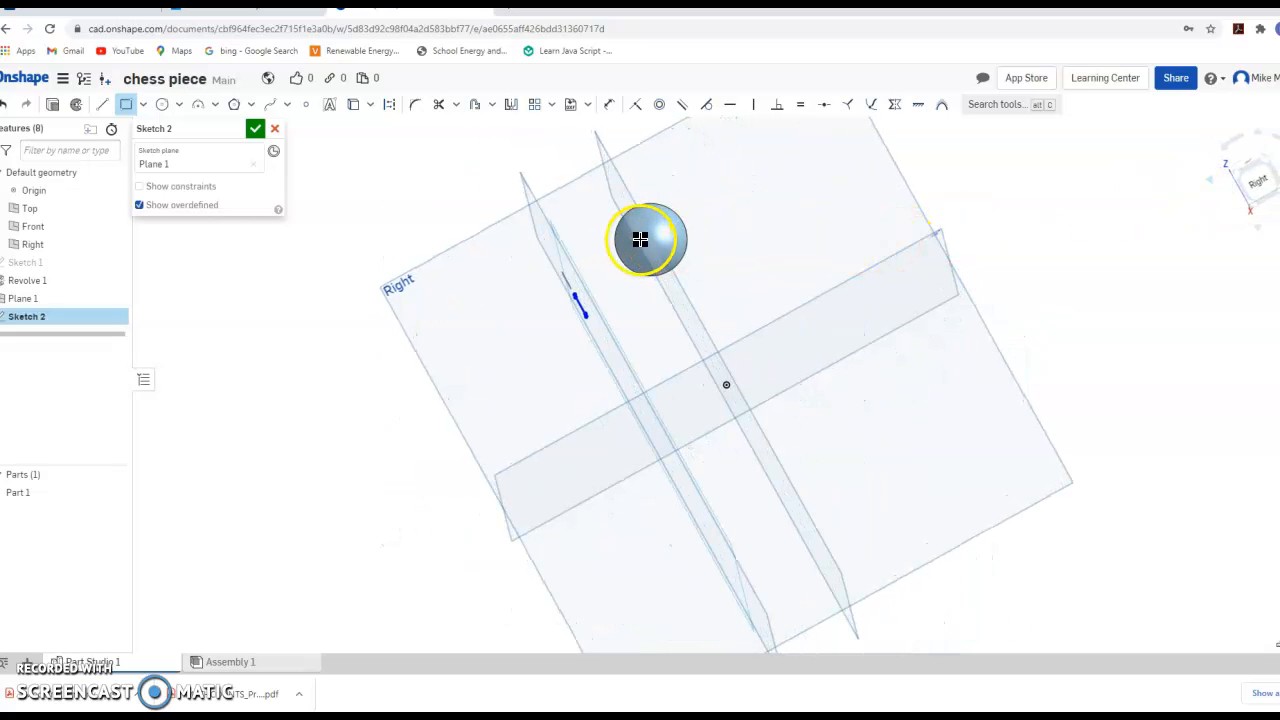
pyautogui.moveTo(882, 234); pyautogui.dragTo(591, 203, button='right')
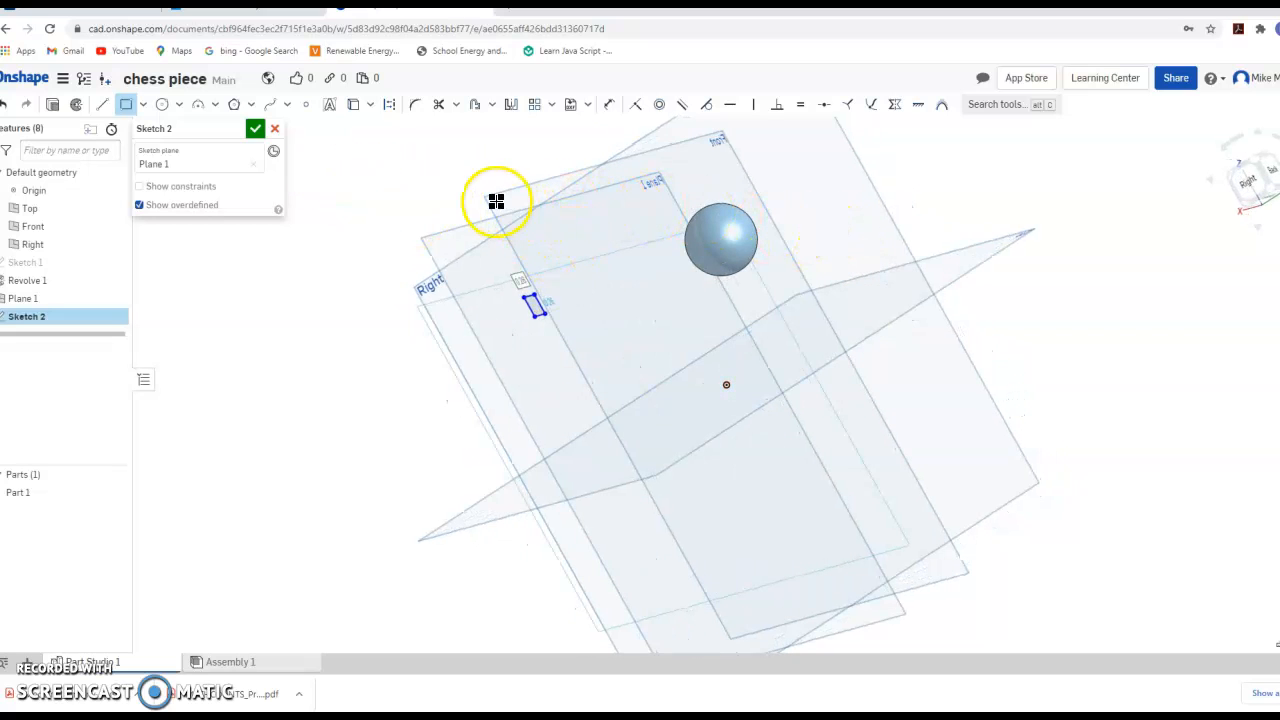
pyautogui.click(255, 131)
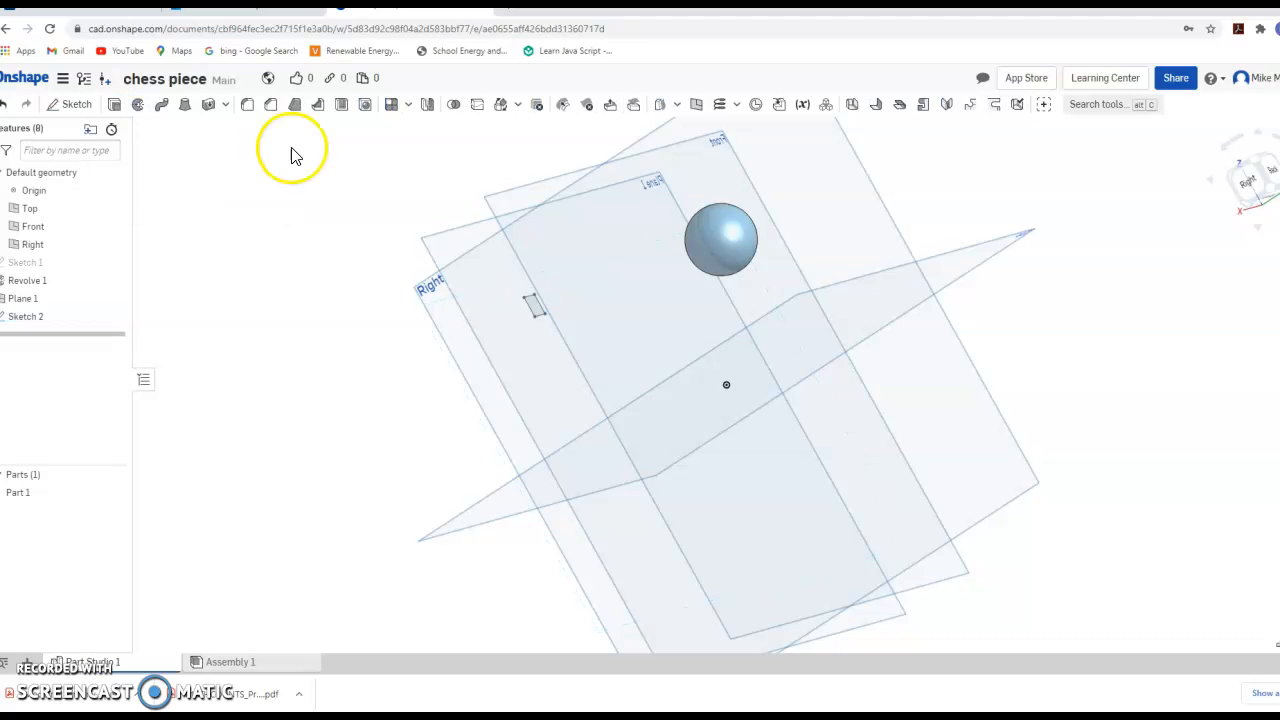
# Start a new sketch on the Front plane, behind the small square's offset plane.
pyautogui.click(76, 105)
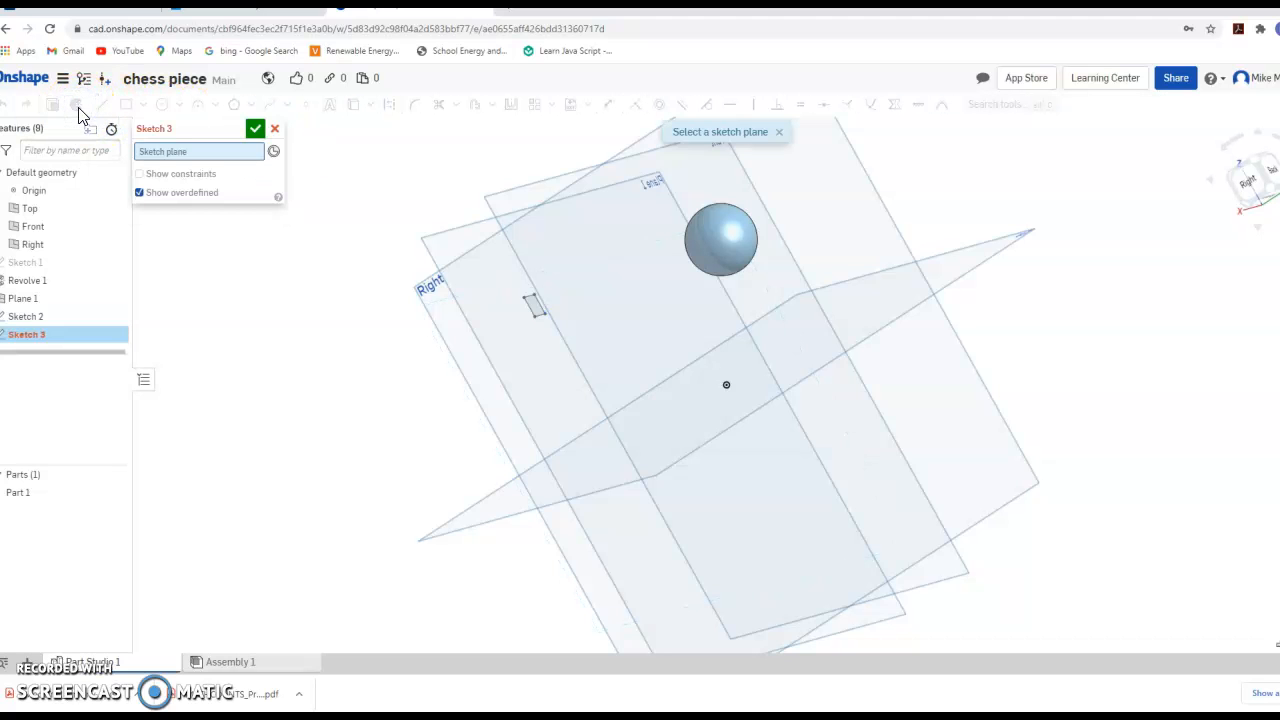
pyautogui.press('Down')
pyautogui.scroll(1, 533, 221)
pyautogui.scroll(-2, 534, 220)
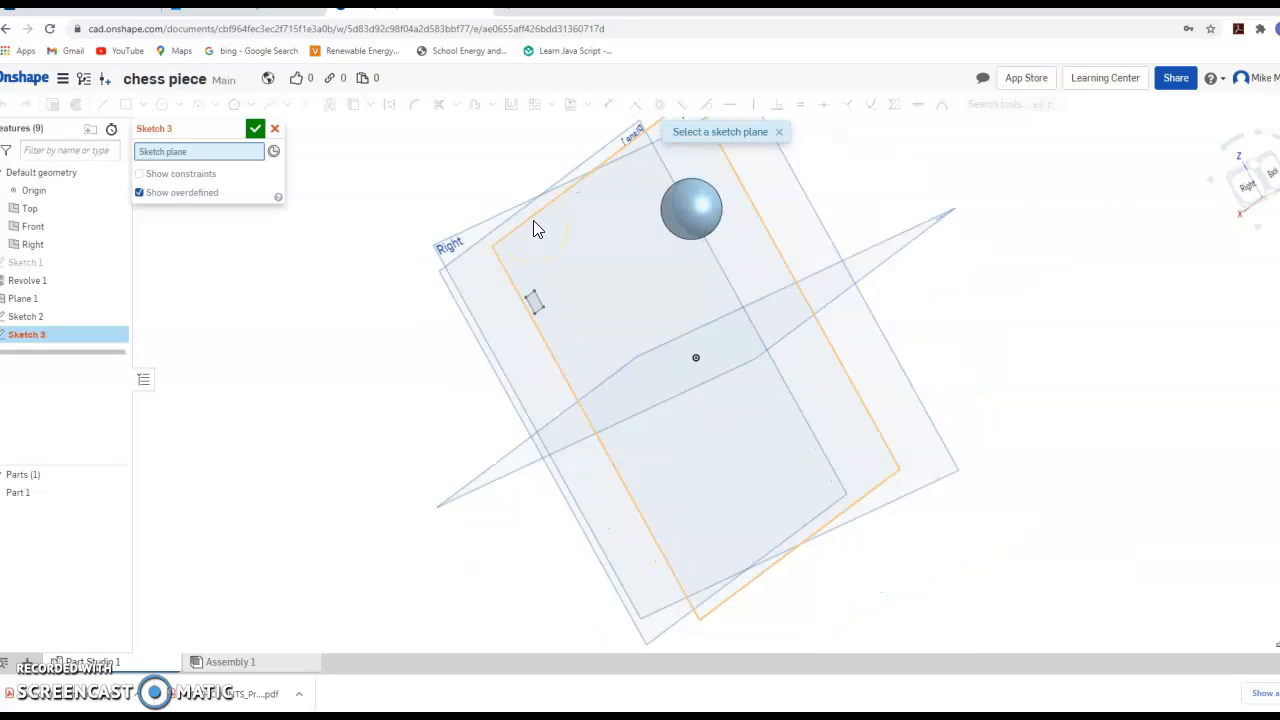
pyautogui.scroll(-2, 533, 220)
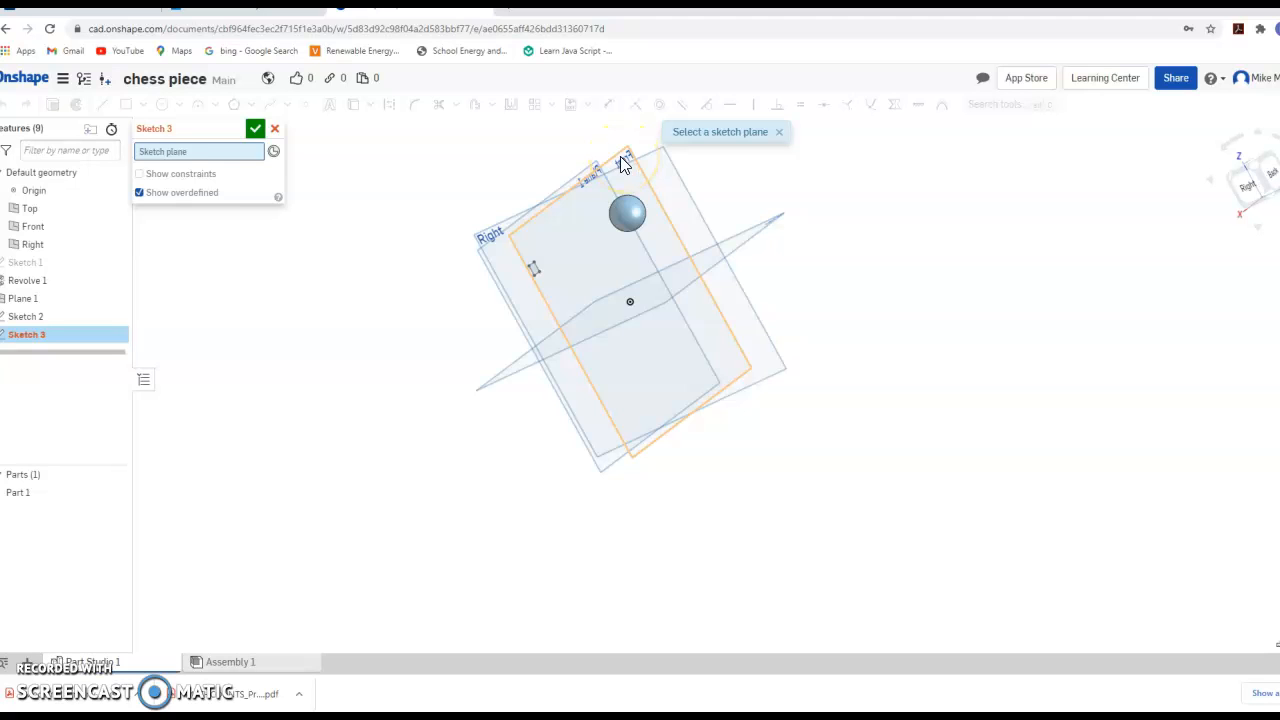
pyautogui.click(561, 248)
pyautogui.click(1212, 180)
pyautogui.click(1266, 178)
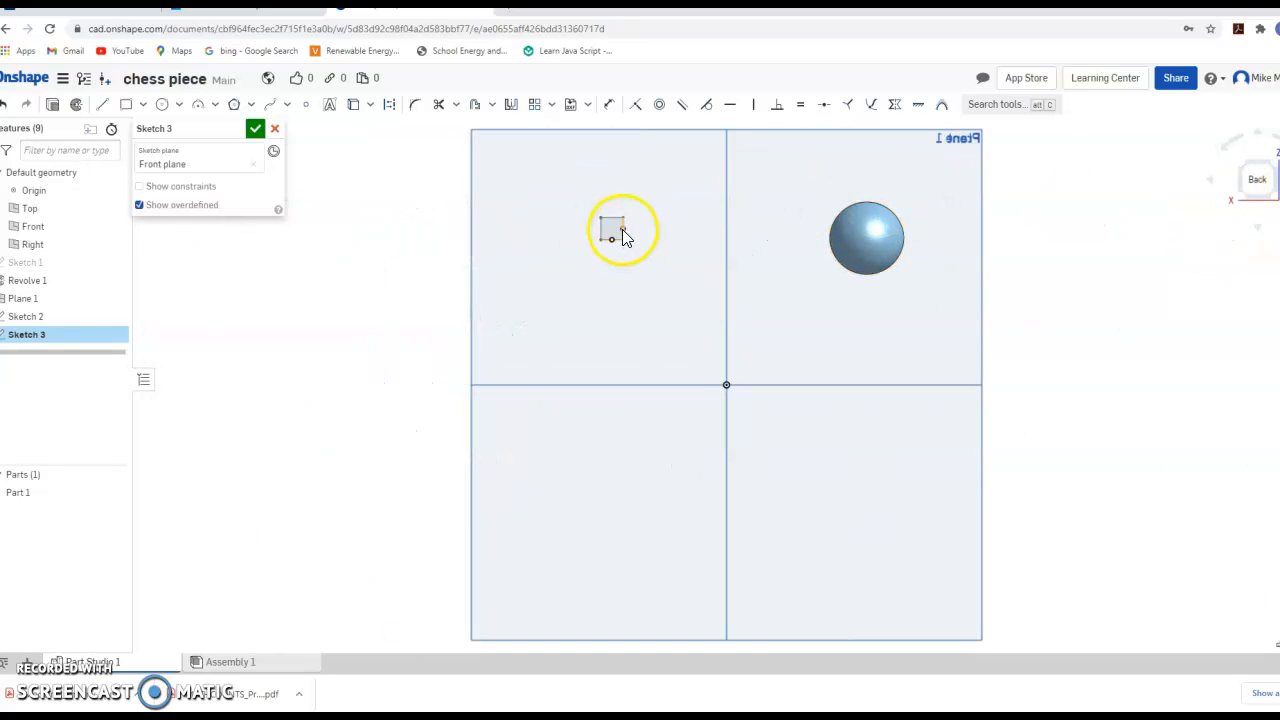
# Examine how the small square on the offset plane lines up with the Front plane and the sphere from several directions.
pyautogui.press('Right')
pyautogui.press('Right')
pyautogui.press('Left')
pyautogui.press('Left')
pyautogui.press('Left')
pyautogui.press('Left')
pyautogui.press('Left')
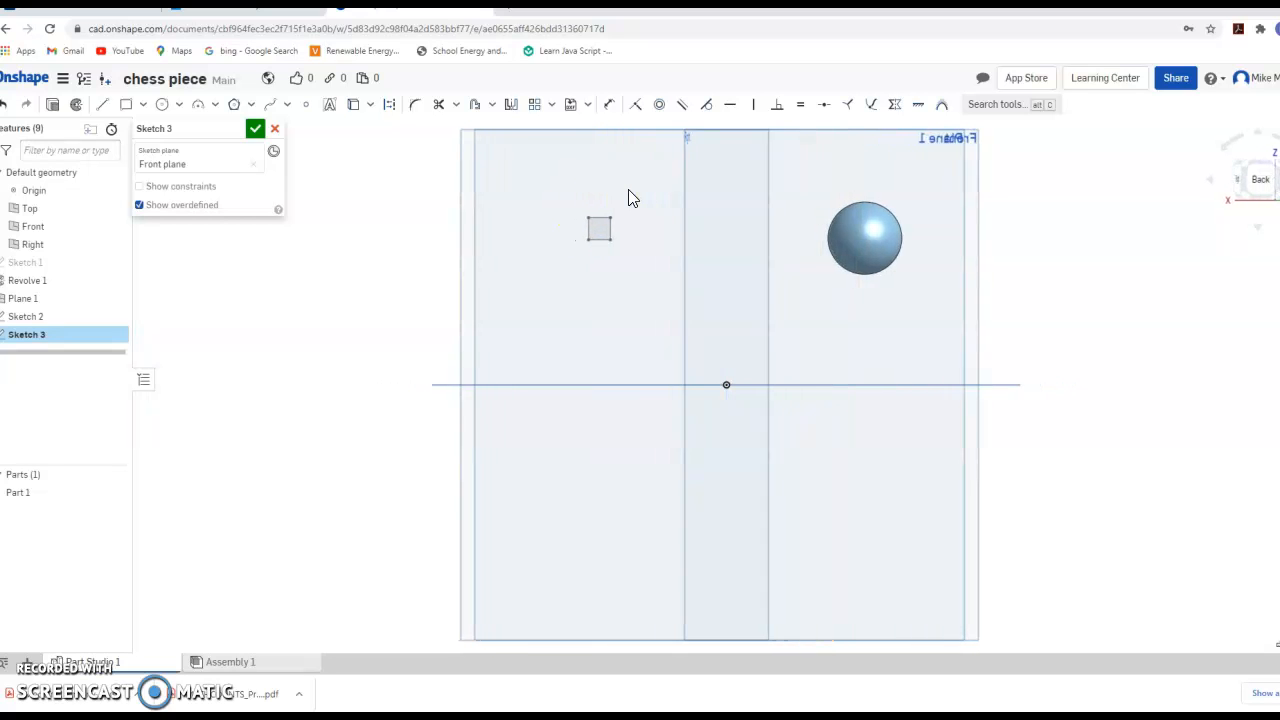
pyautogui.press('Left')
pyautogui.press('Left')
pyautogui.press('Left')
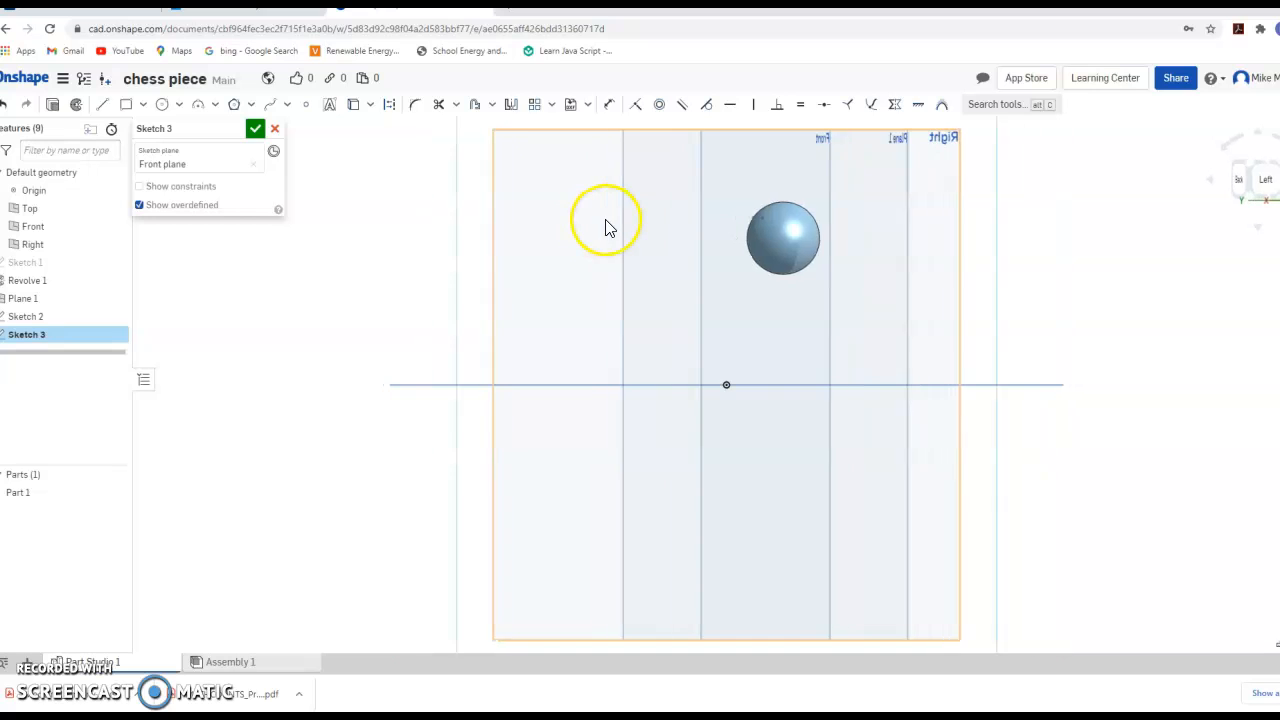
pyautogui.press('Left')
pyautogui.press('Right')
pyautogui.press('Right')
pyautogui.press('Right')
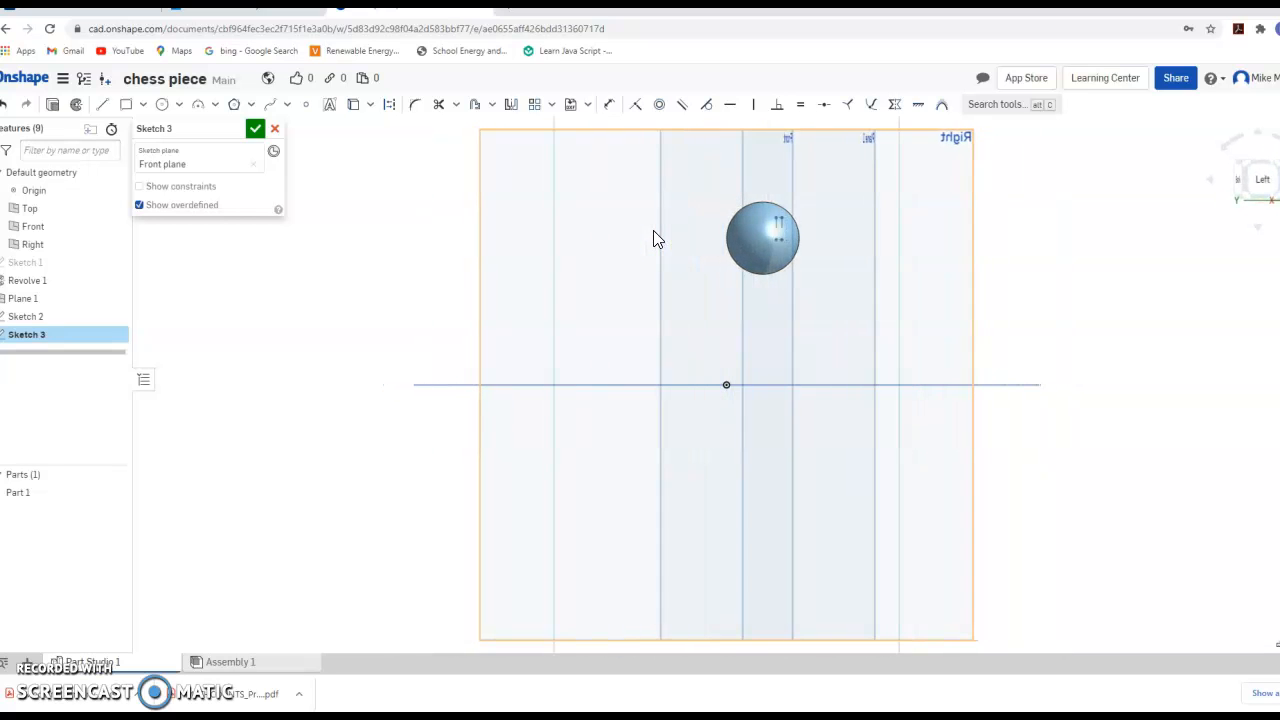
pyautogui.press('Right')
pyautogui.press('Right')
pyautogui.press('Right')
pyautogui.press('Right')
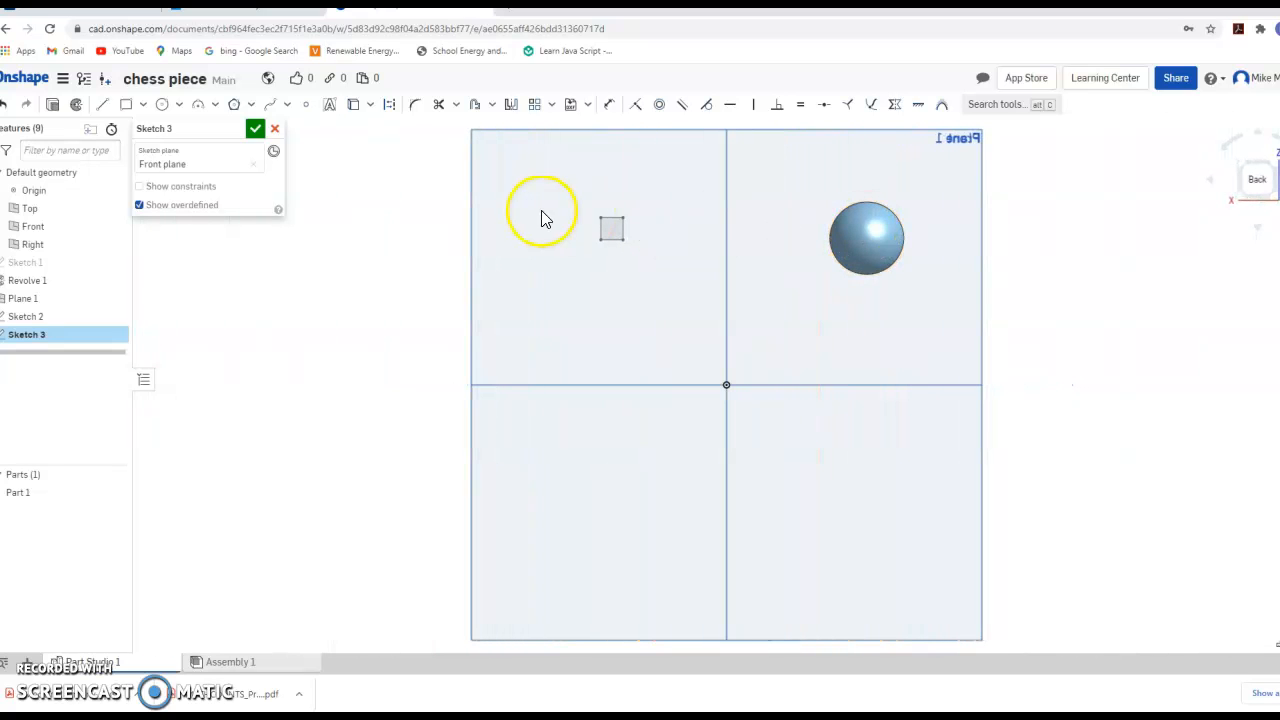
pyautogui.press('Up')
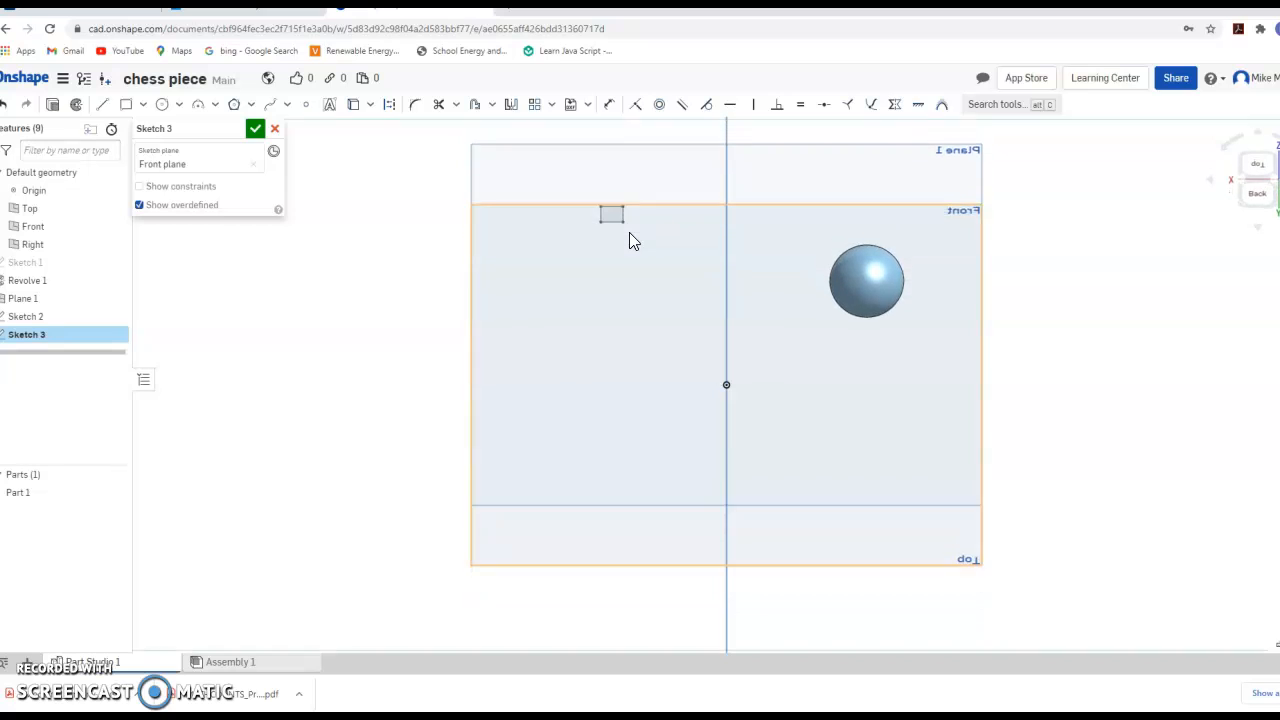
pyautogui.press('Up')
pyautogui.press('Down')
pyautogui.press('Down')
pyautogui.press('Down')
pyautogui.press('Down')
pyautogui.press('Down')
pyautogui.press('Up')
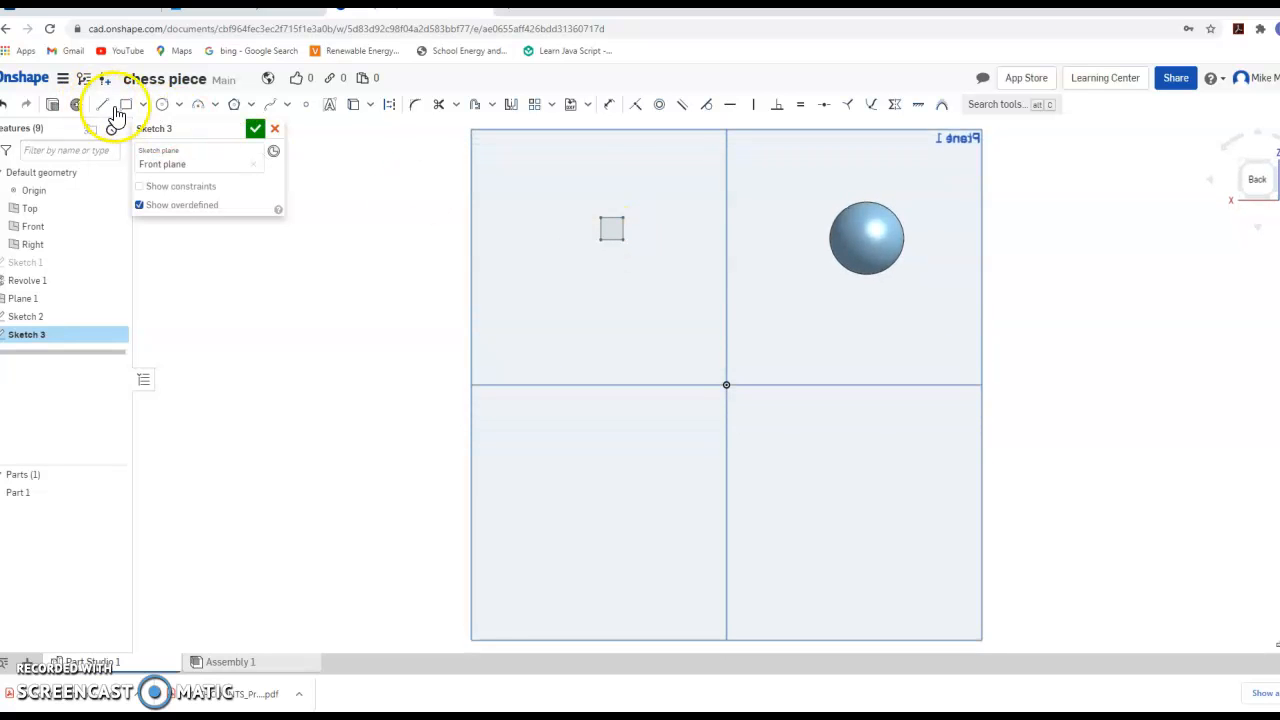
# Draw a corner rectangle about 0.7 by 0.77 in around the small square on the Front plane, and finish the sketch.
pyautogui.click(144, 105)
pyautogui.click(152, 125)
pyautogui.click(624, 218)
pyautogui.click(582, 196)
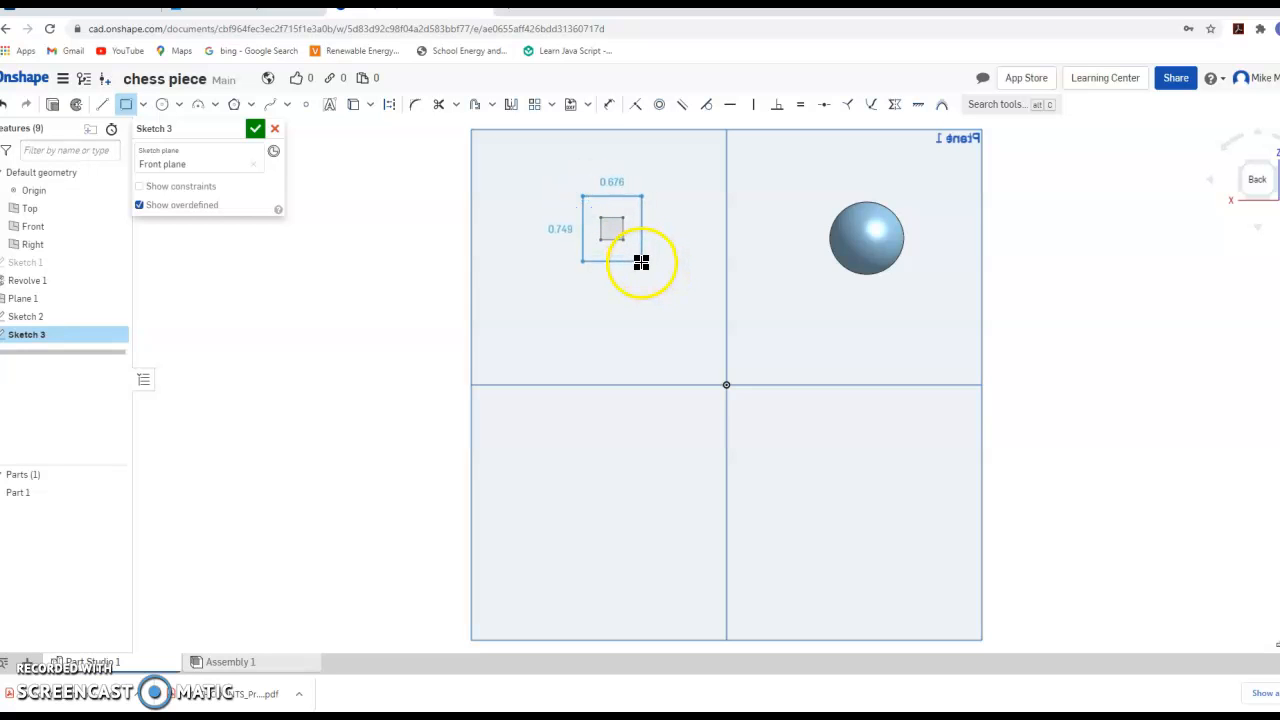
pyautogui.click(643, 261)
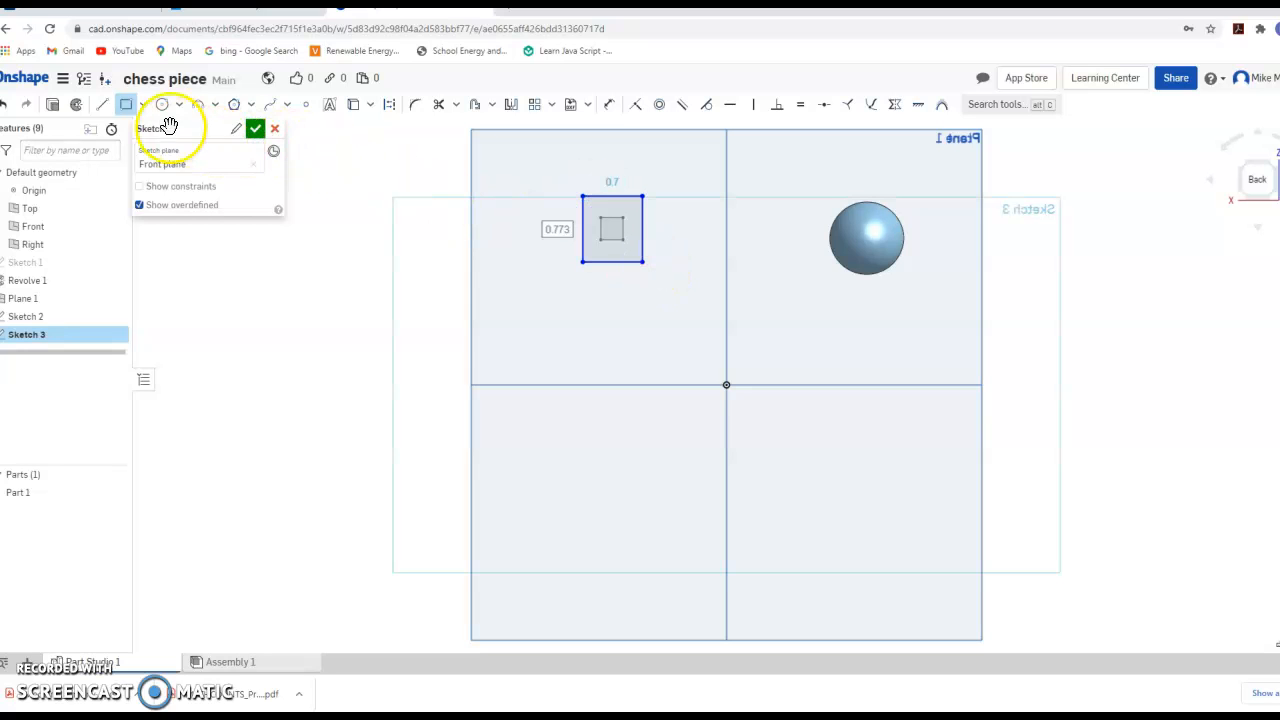
pyautogui.click(255, 132)
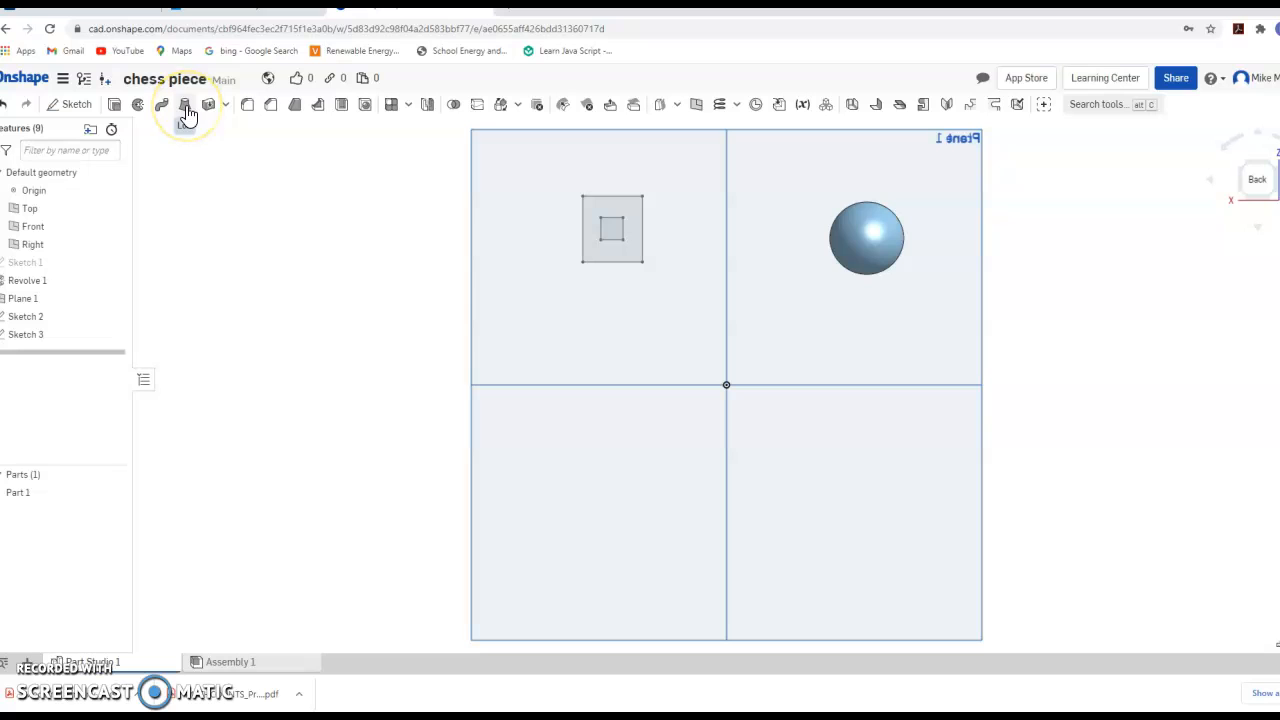
# Loft a new solid from the small square on the offset plane to the larger rectangle on the Front plane.
pyautogui.press('Right')
pyautogui.press('Right')
pyautogui.press('Right')
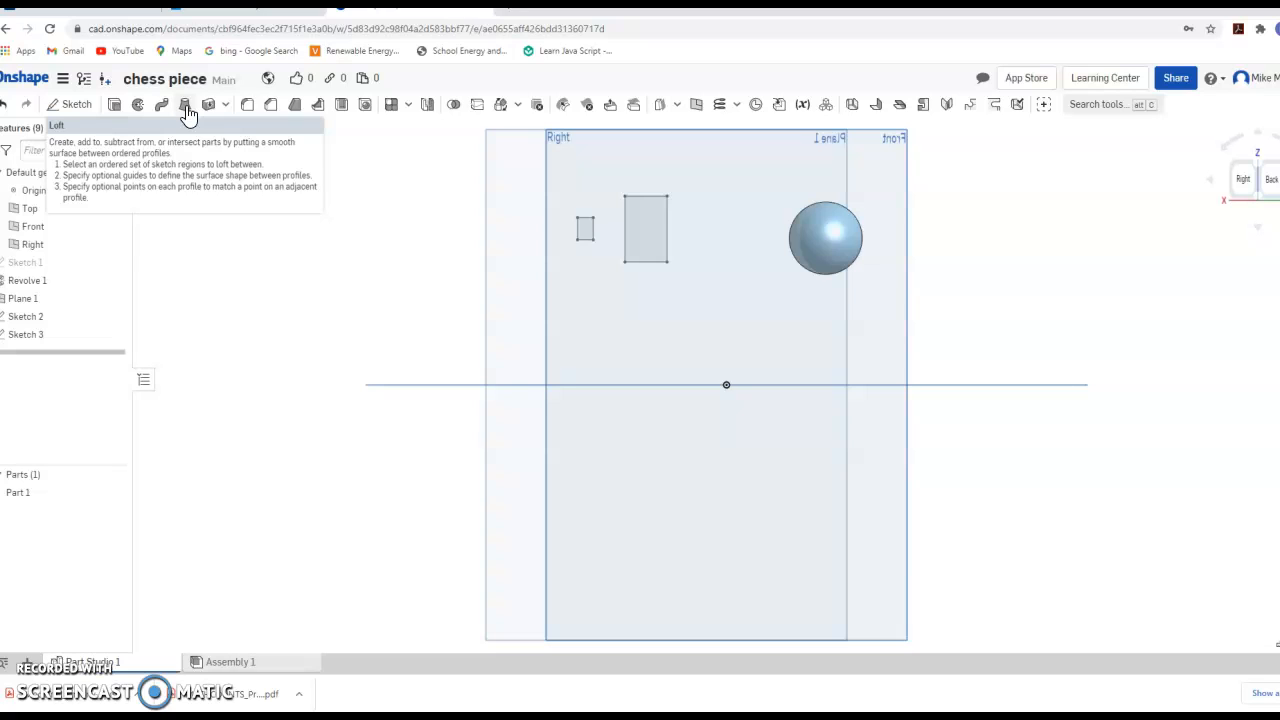
pyautogui.click(185, 107)
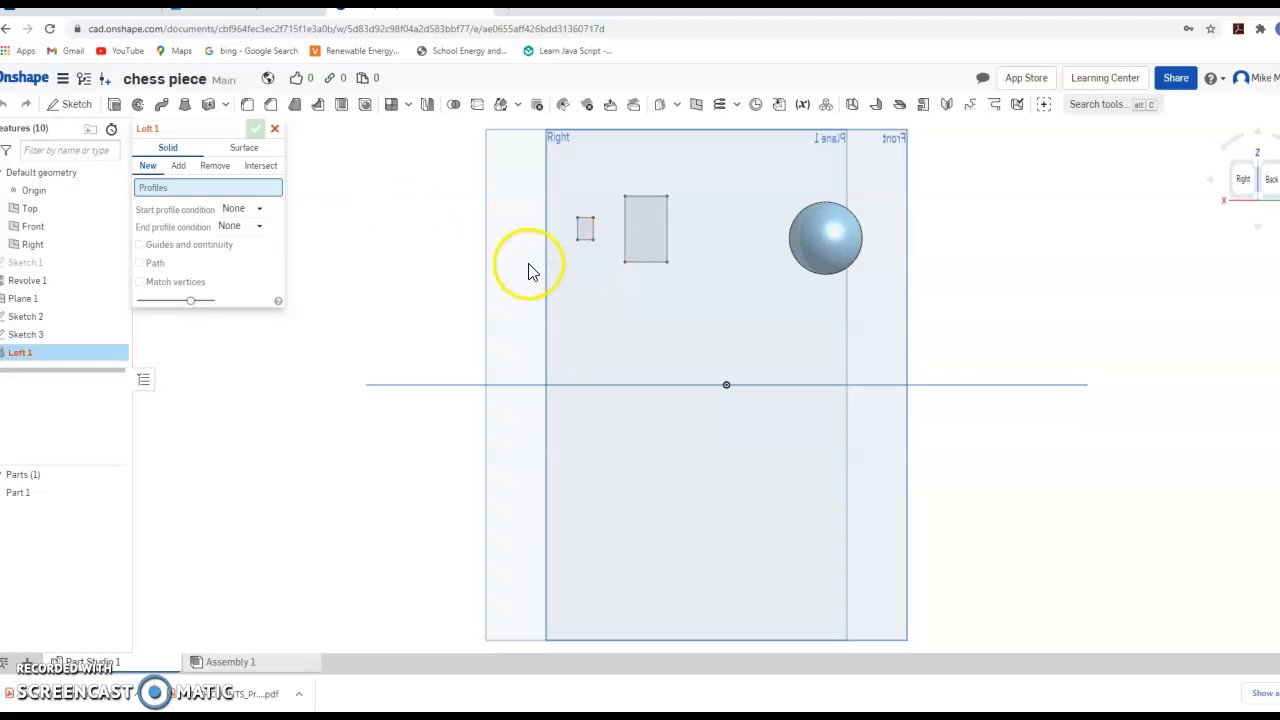
pyautogui.click(582, 238)
pyautogui.click(625, 240)
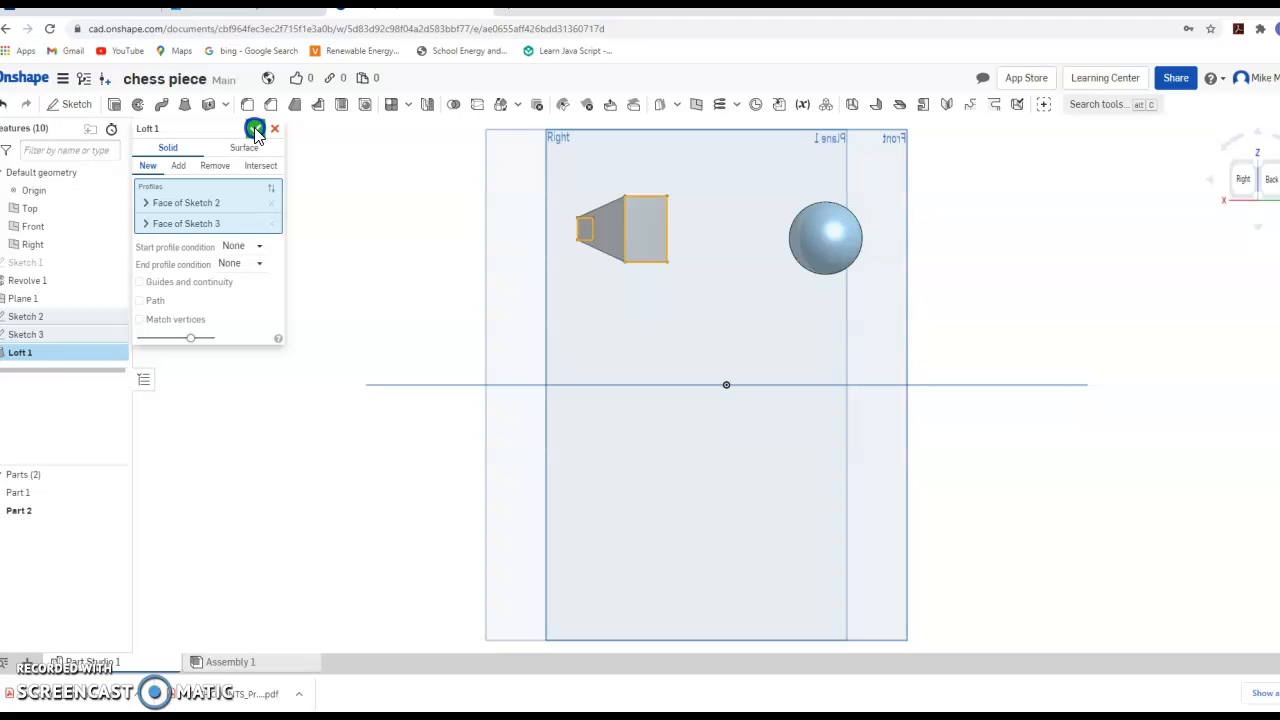
pyautogui.click(255, 130)
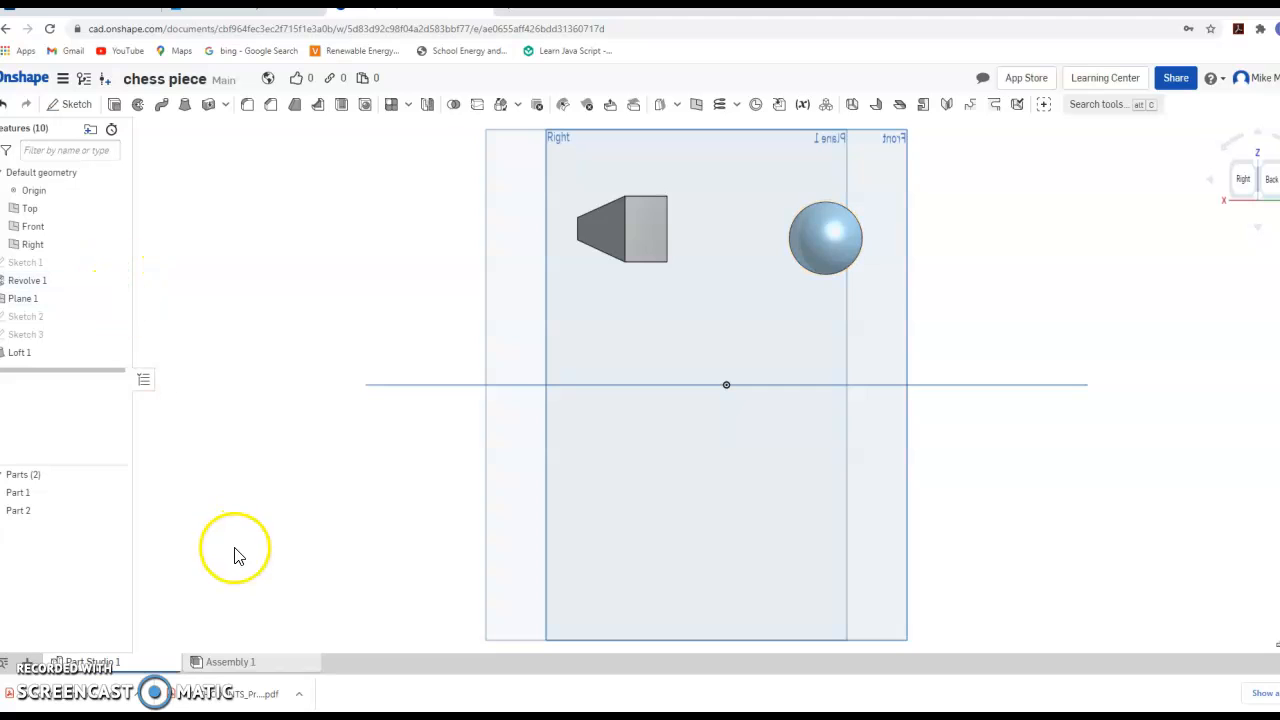
# Insert two instances of the sphere, Part 1, into Assembly 1, placing them up and to the left of the origin.
pyautogui.click(240, 663)
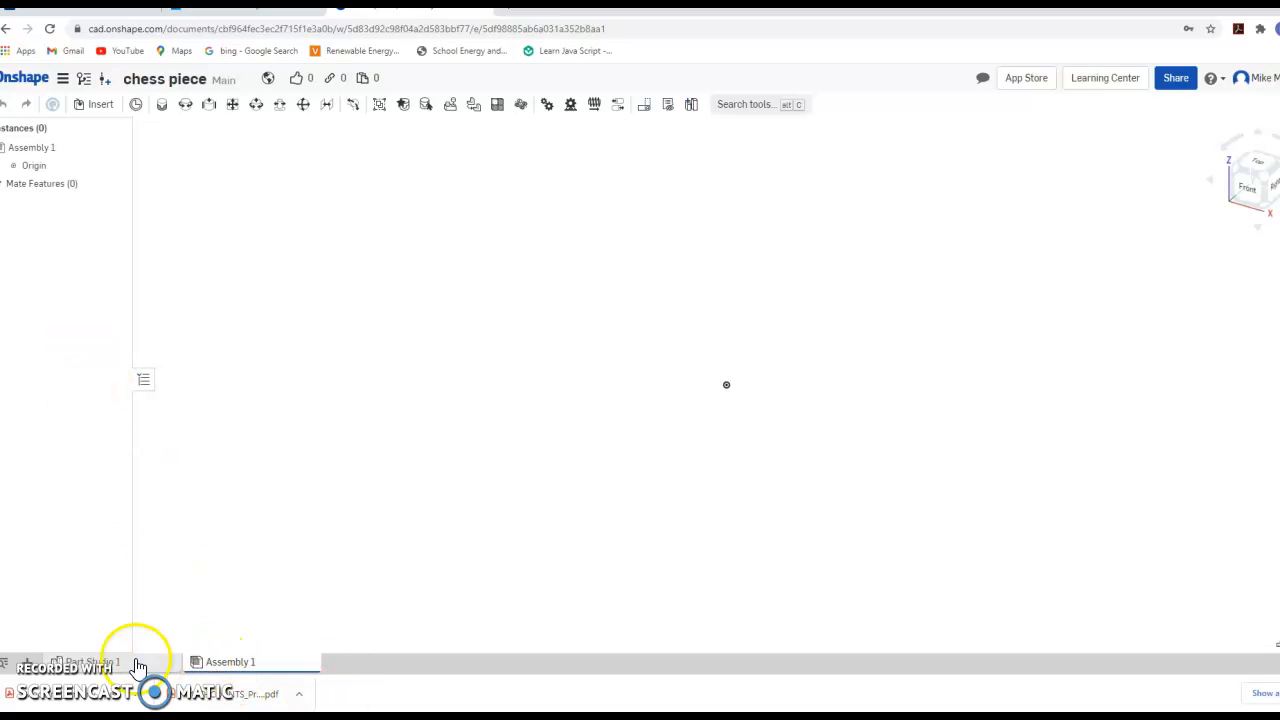
pyautogui.click(101, 663)
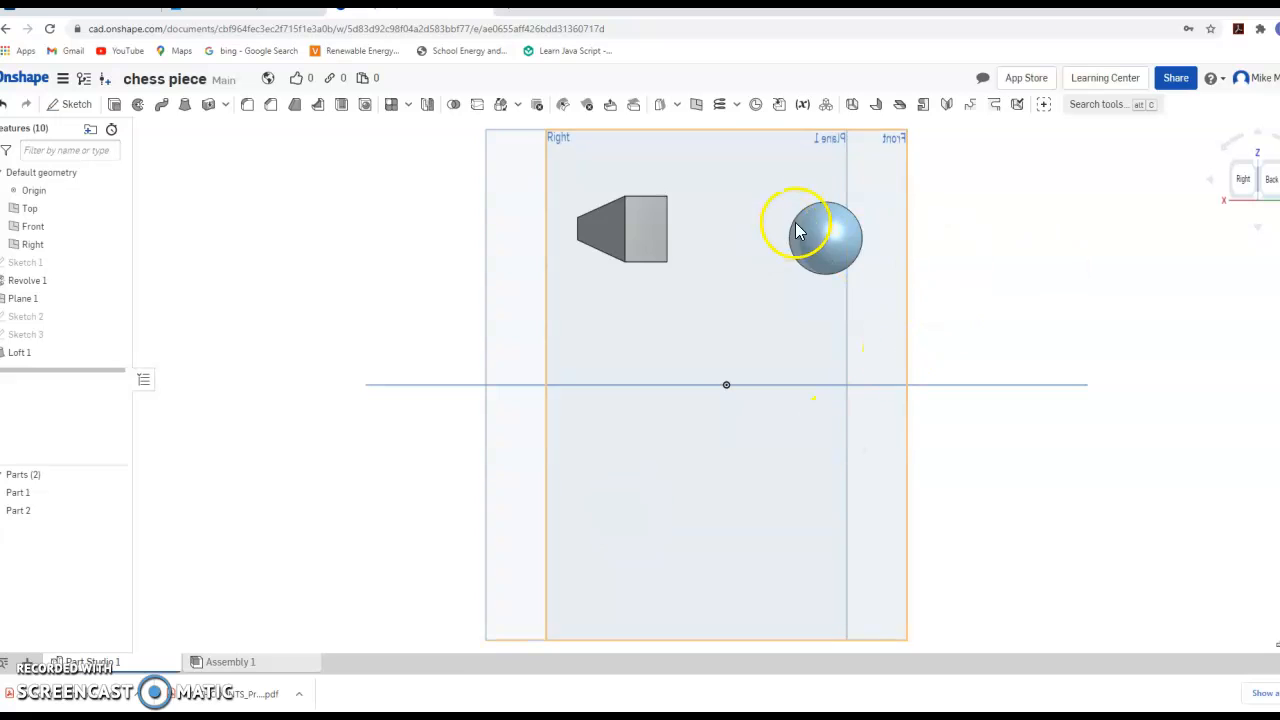
pyautogui.click(235, 665)
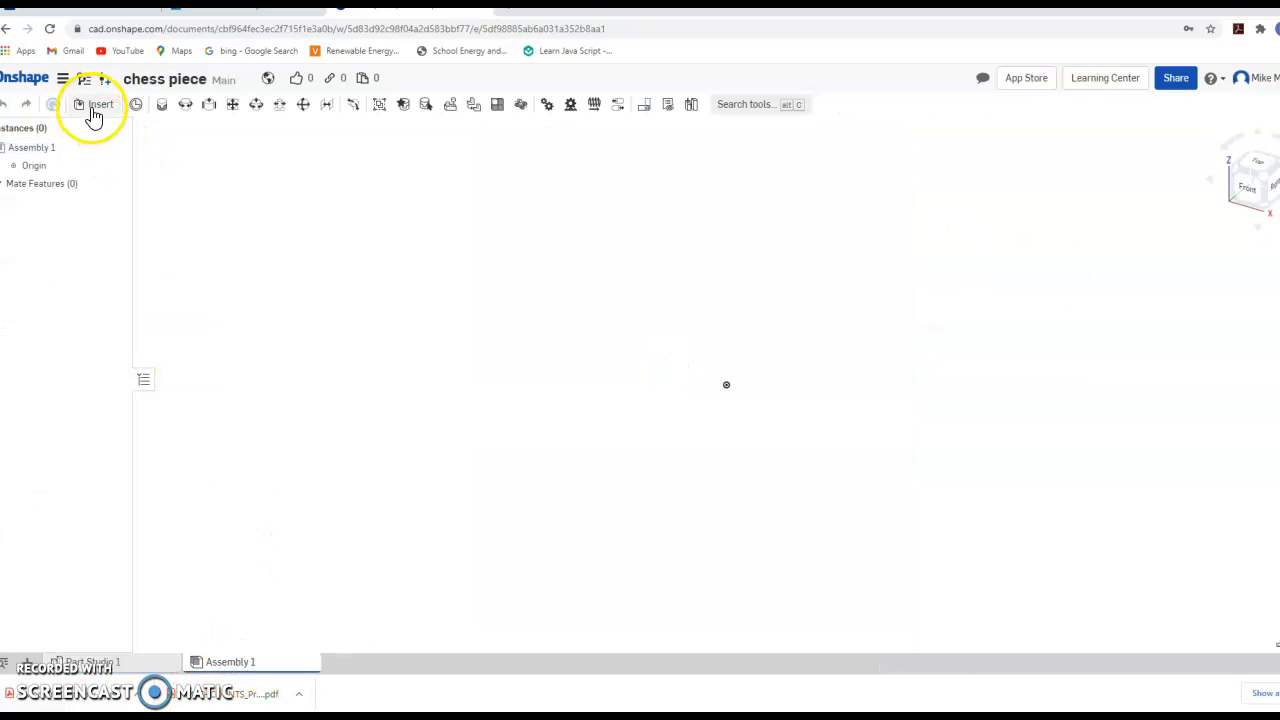
pyautogui.click(100, 110)
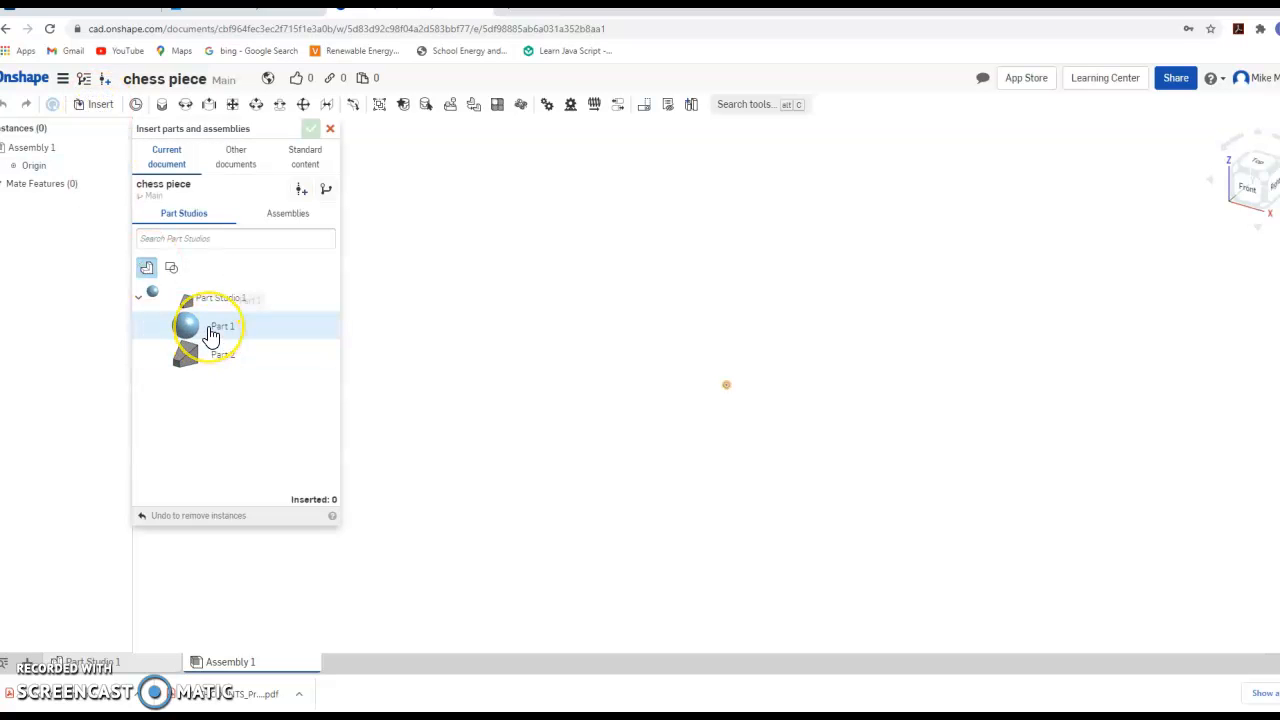
pyautogui.click(231, 329)
pyautogui.moveTo(231, 325); pyautogui.dragTo(513, 313)
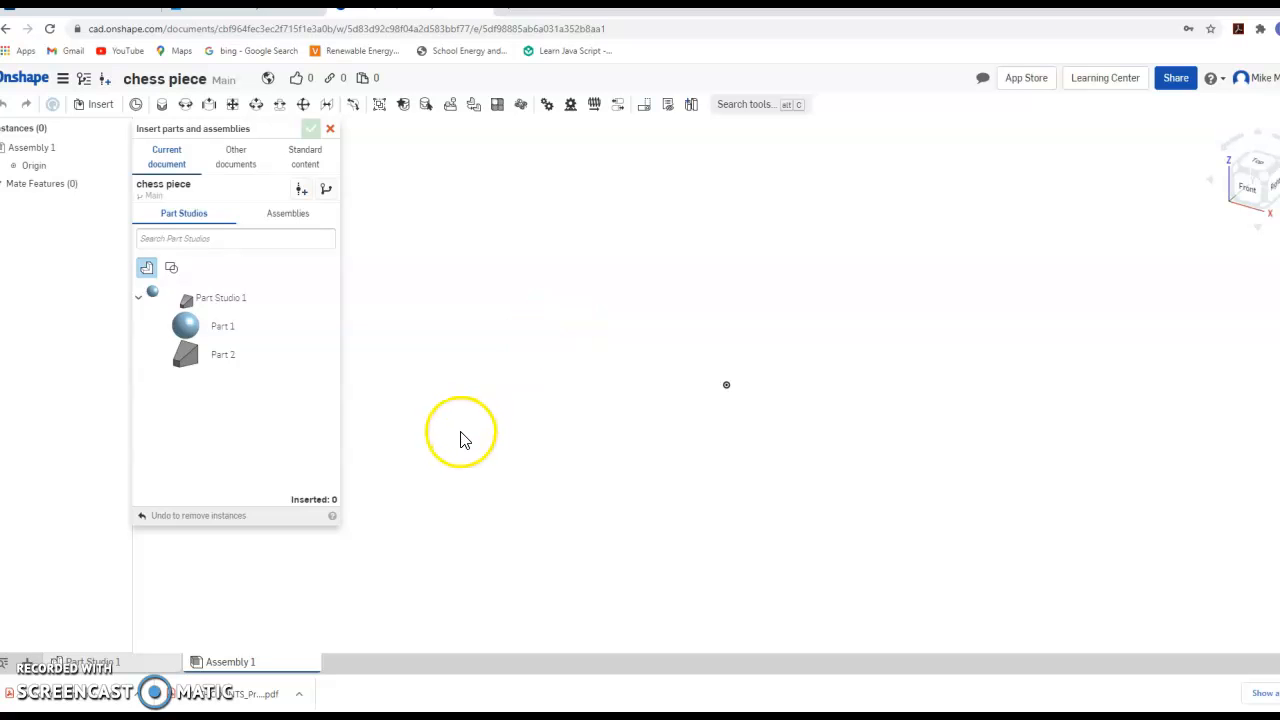
pyautogui.moveTo(225, 355); pyautogui.dragTo(465, 383)
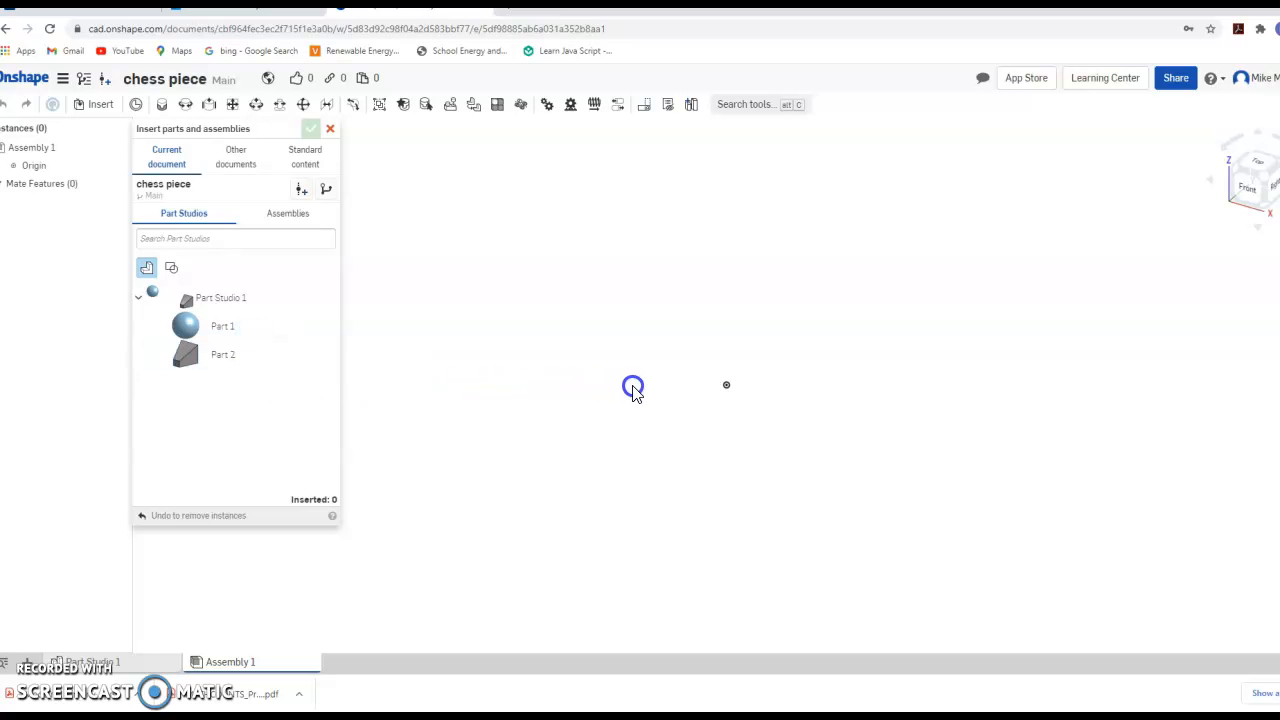
pyautogui.moveTo(186, 328); pyautogui.dragTo(637, 276)
pyautogui.click(221, 330)
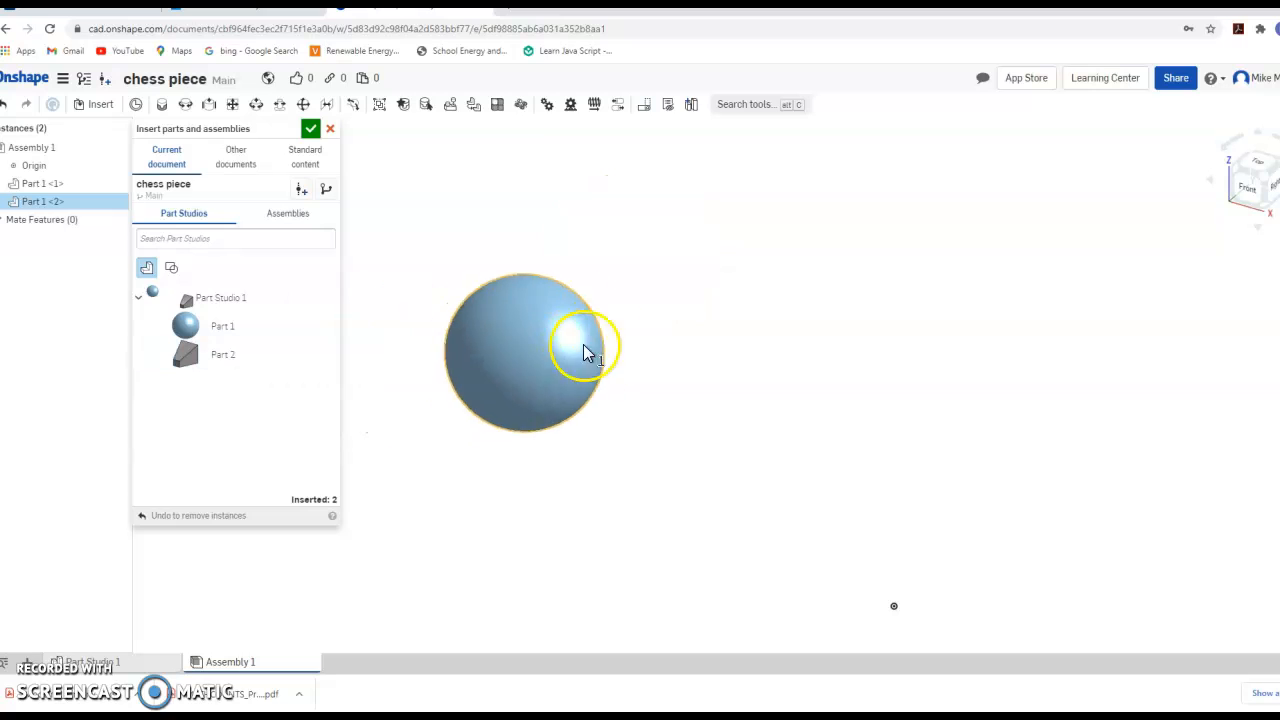
pyautogui.click(741, 267)
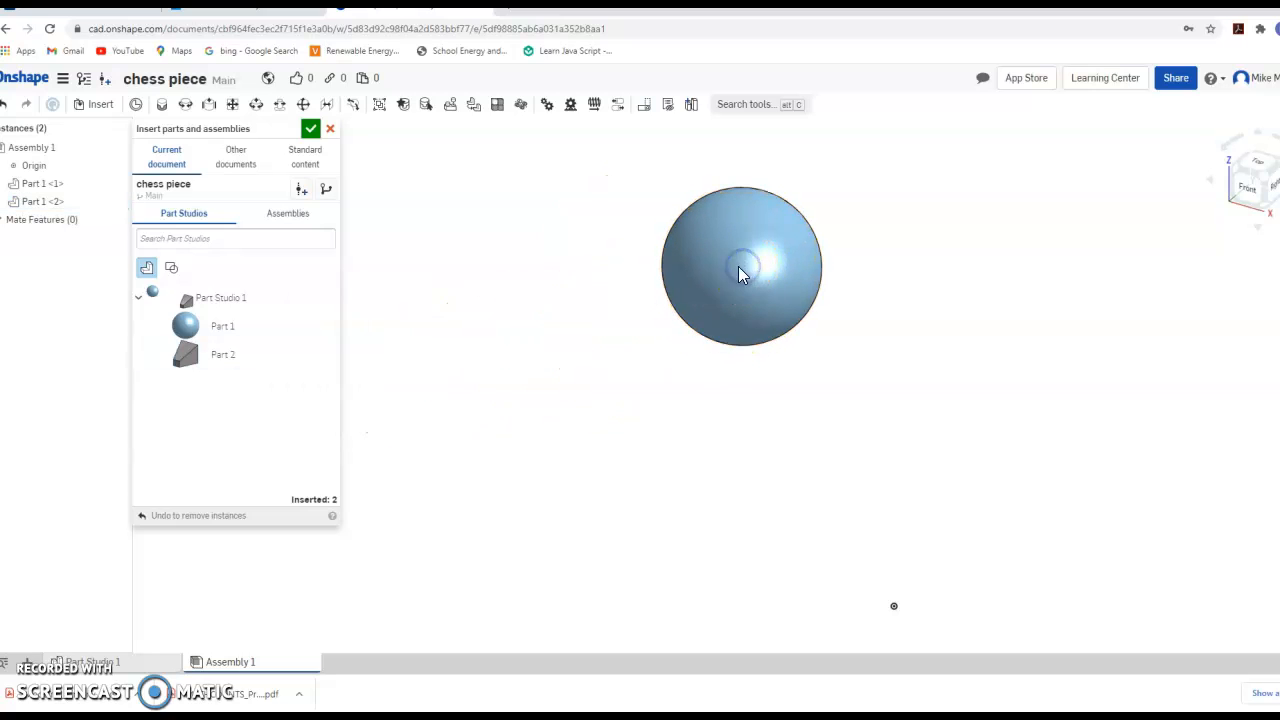
# Insert two instances of the lofted block, Part 2, below the sphere and complete the insertion.
pyautogui.click(222, 358)
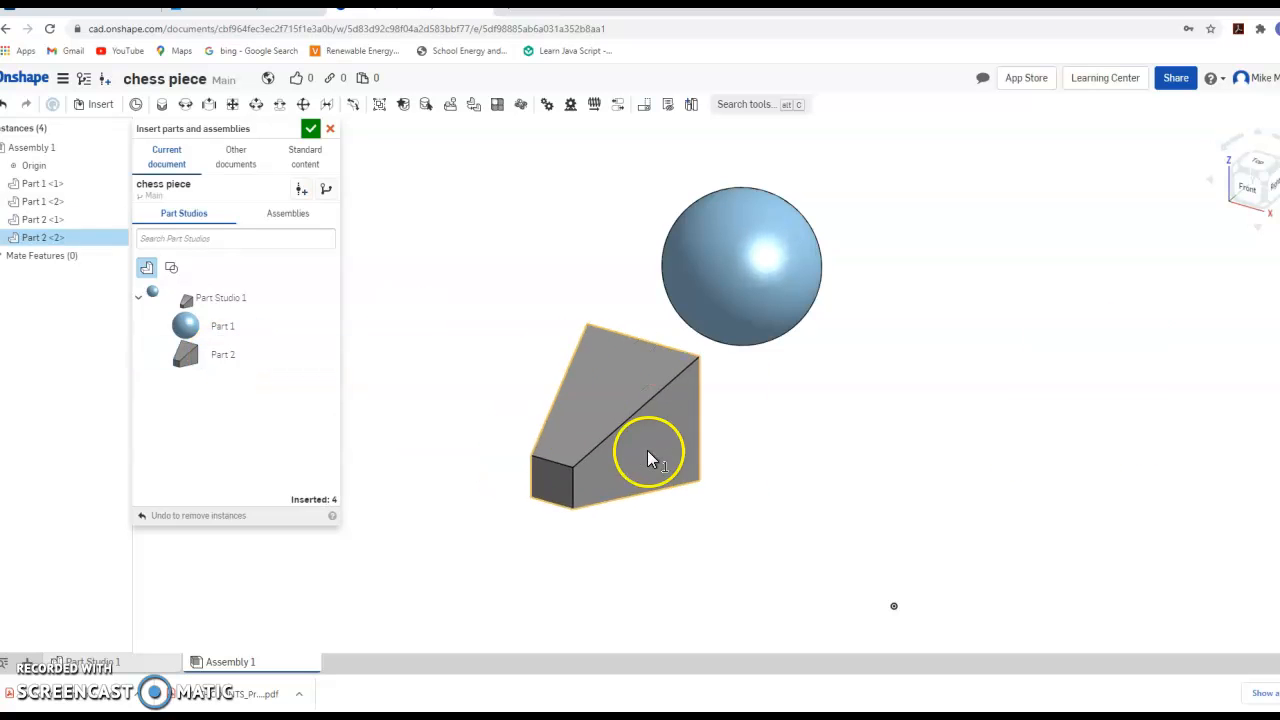
pyautogui.click(614, 478)
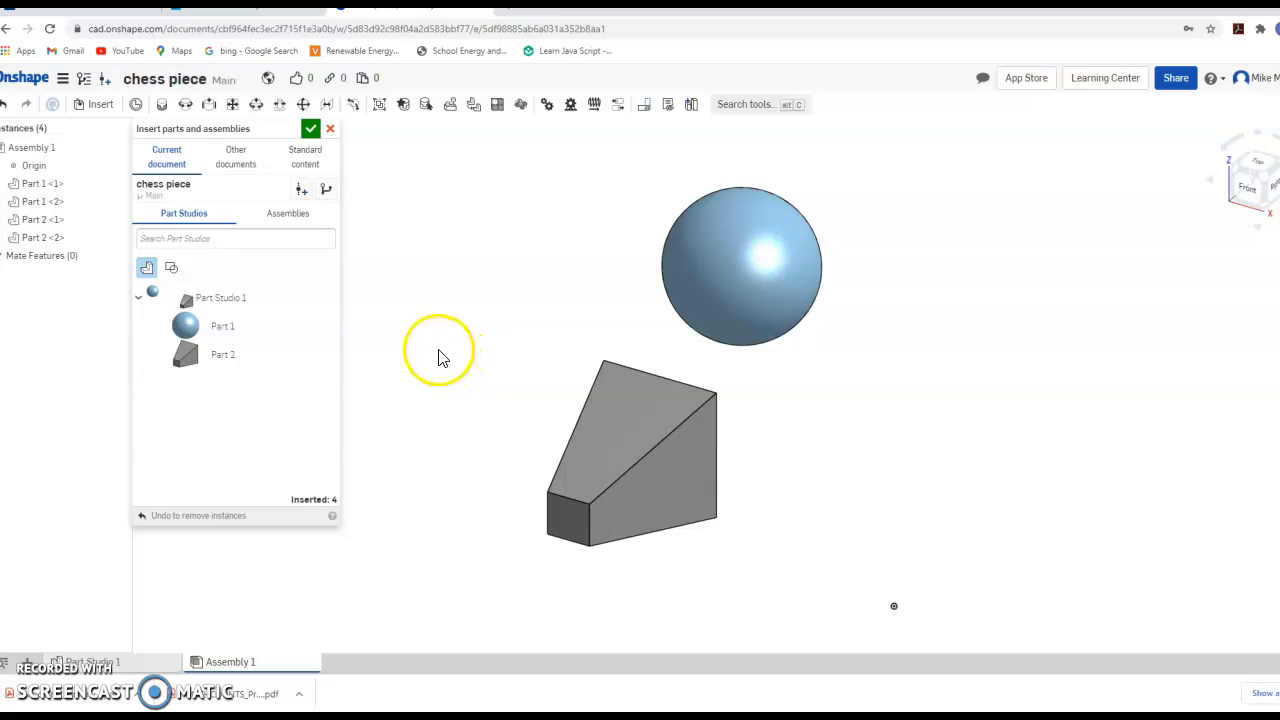
pyautogui.click(311, 131)
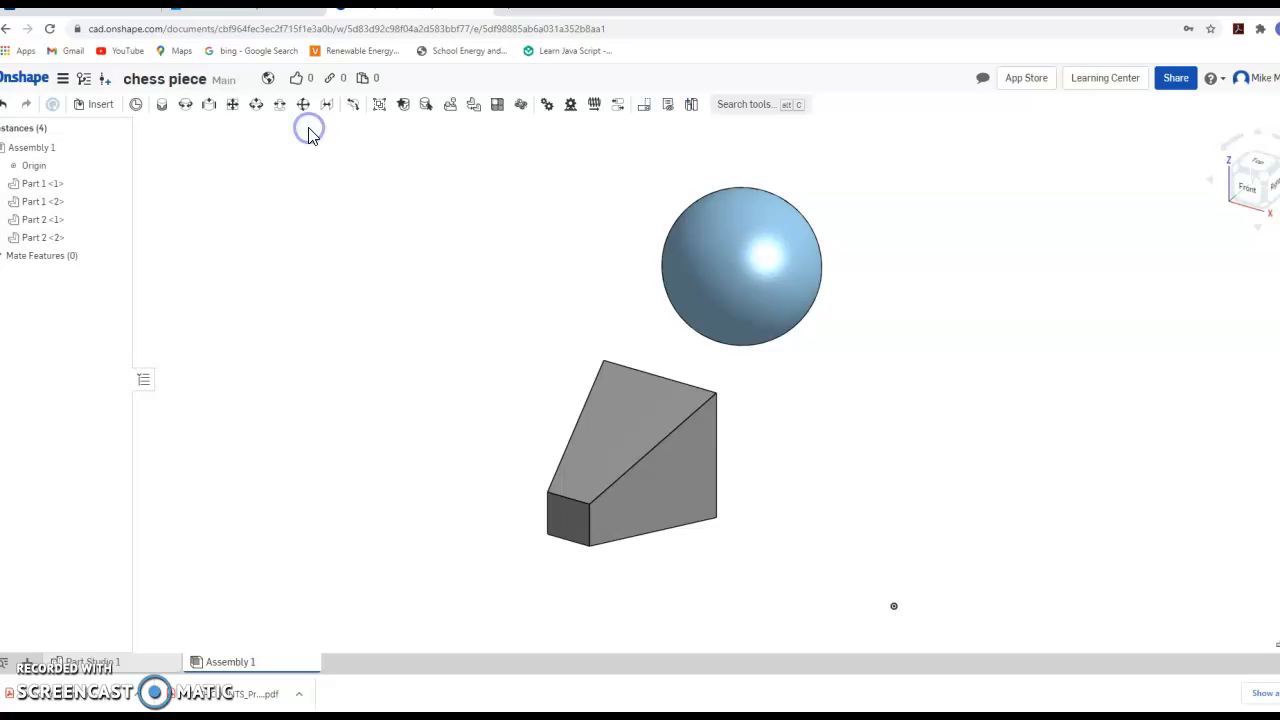
# Try a Fastened mate between the lofted block's slanted side face and the sphere's centre, and undo the sphere selection.
pyautogui.click(161, 106)
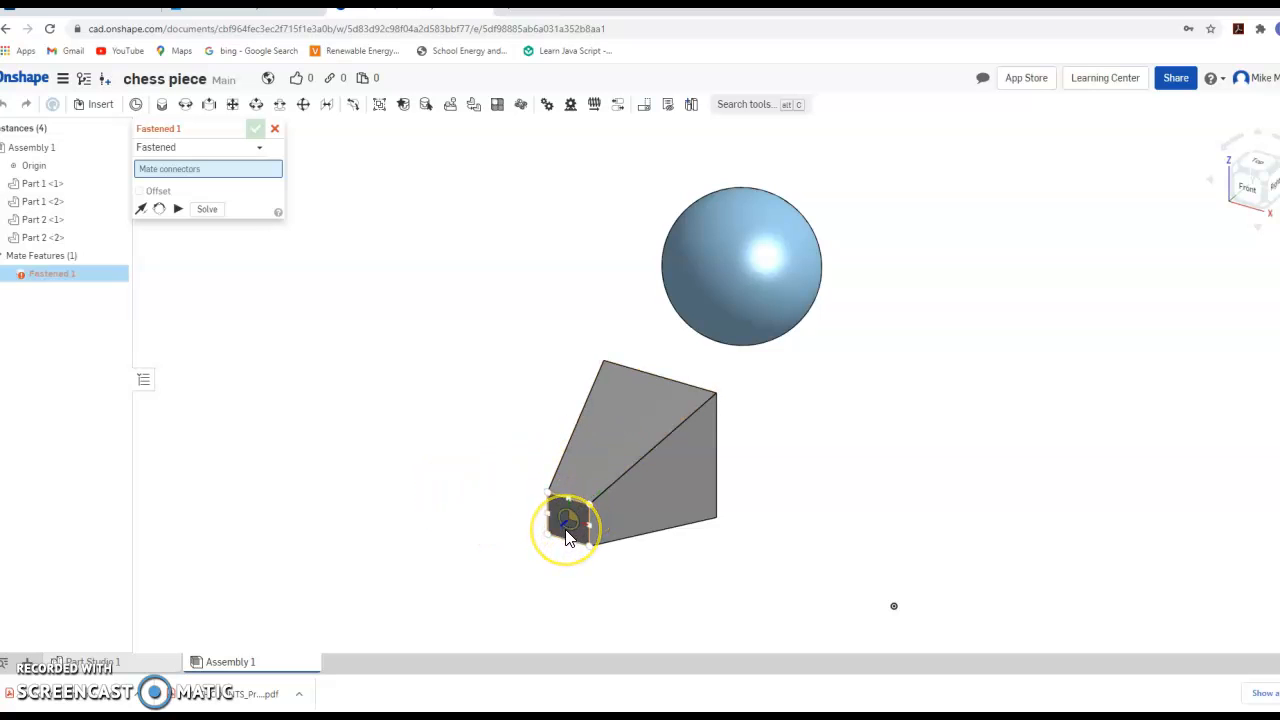
pyautogui.click(634, 530)
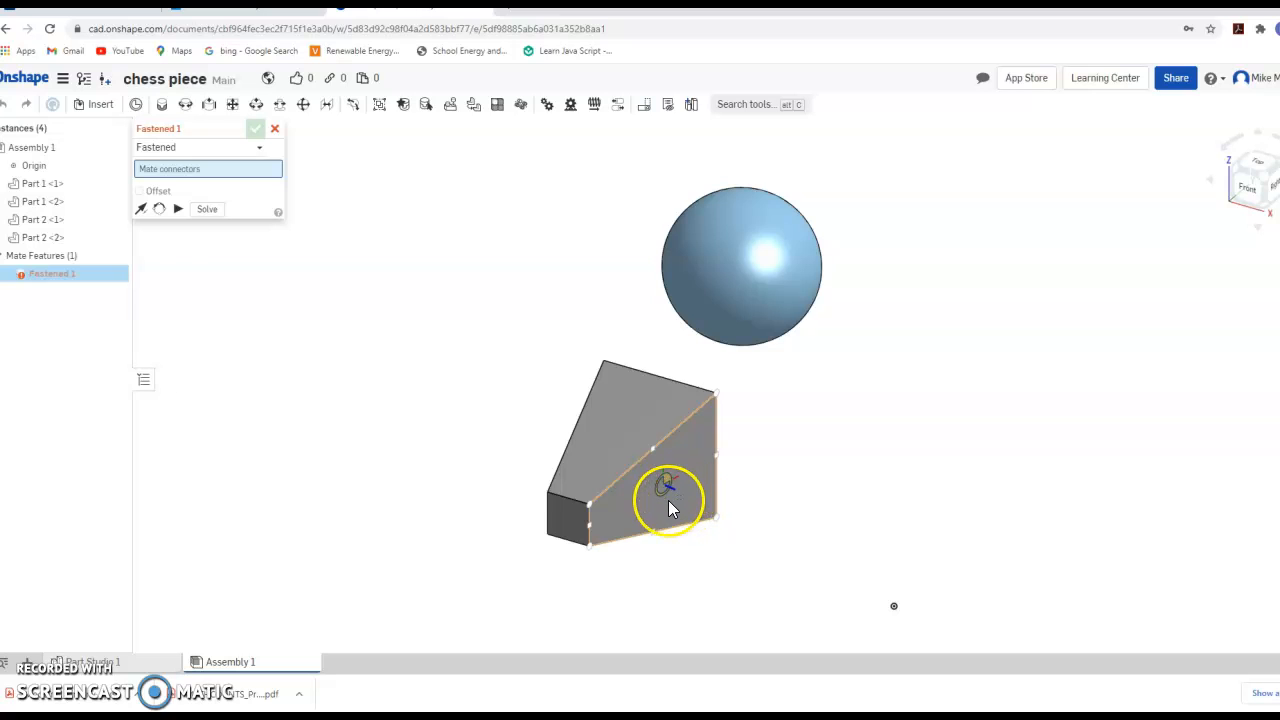
pyautogui.click(667, 487)
pyautogui.click(742, 270)
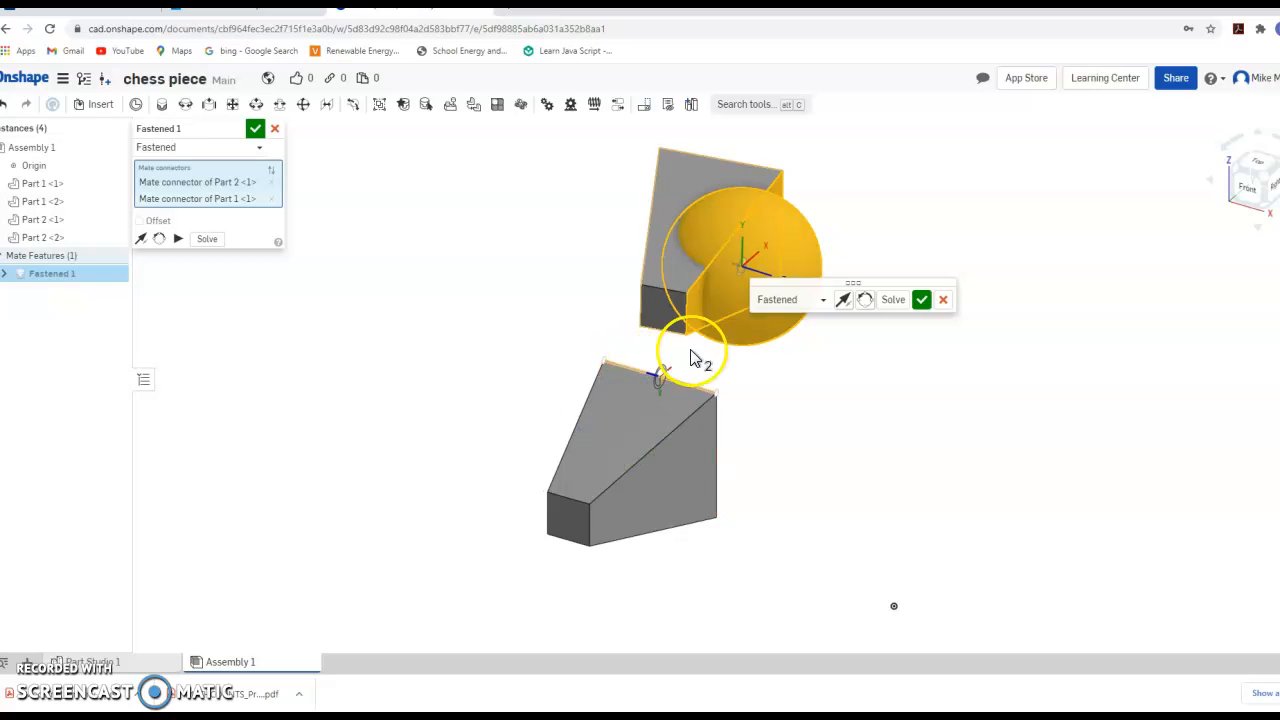
pyautogui.click(6, 105)
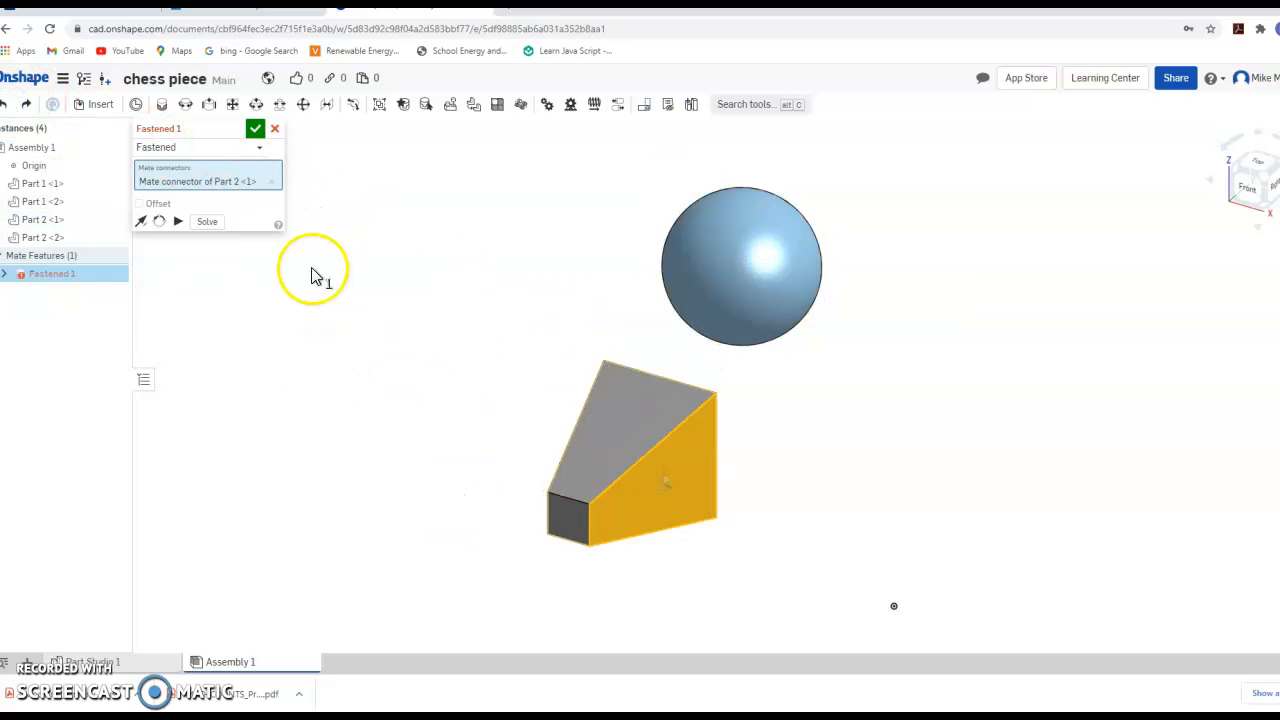
# Fasten the lofted block's small end face to the connector point on the sphere's surface, flipping the primary axis so the block extends outward.
pyautogui.click(566, 519)
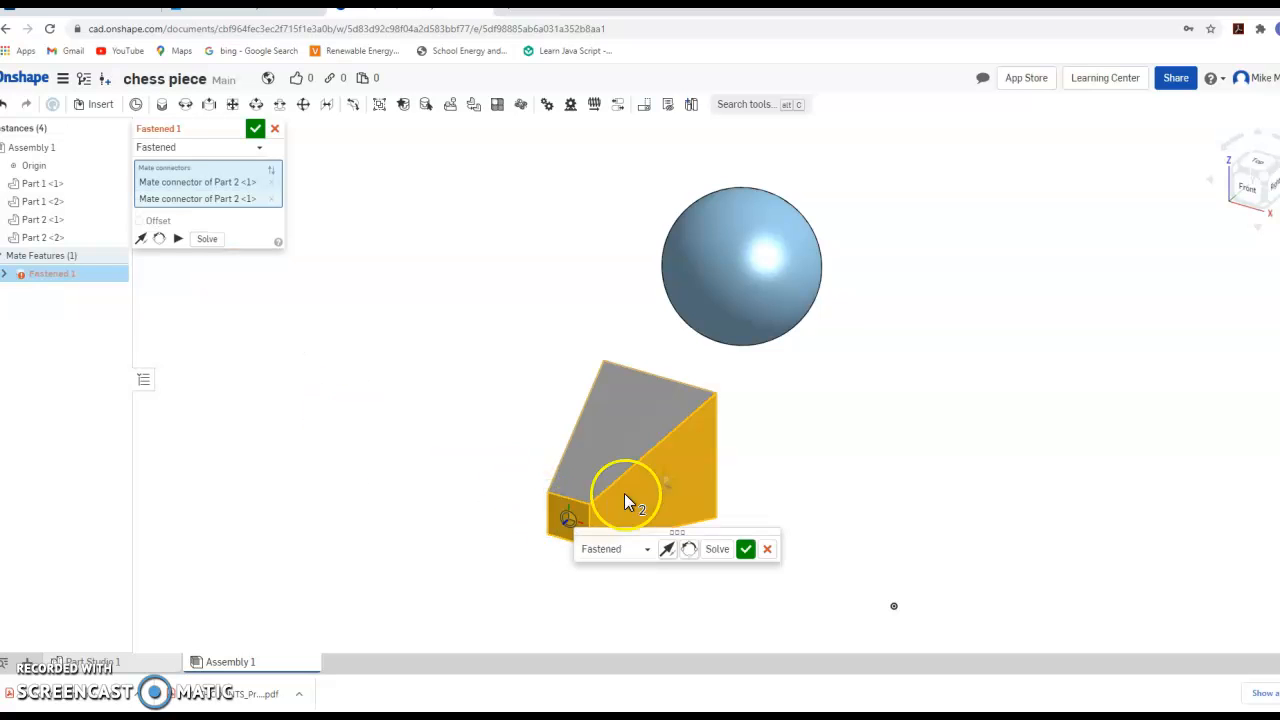
pyautogui.click(816, 292)
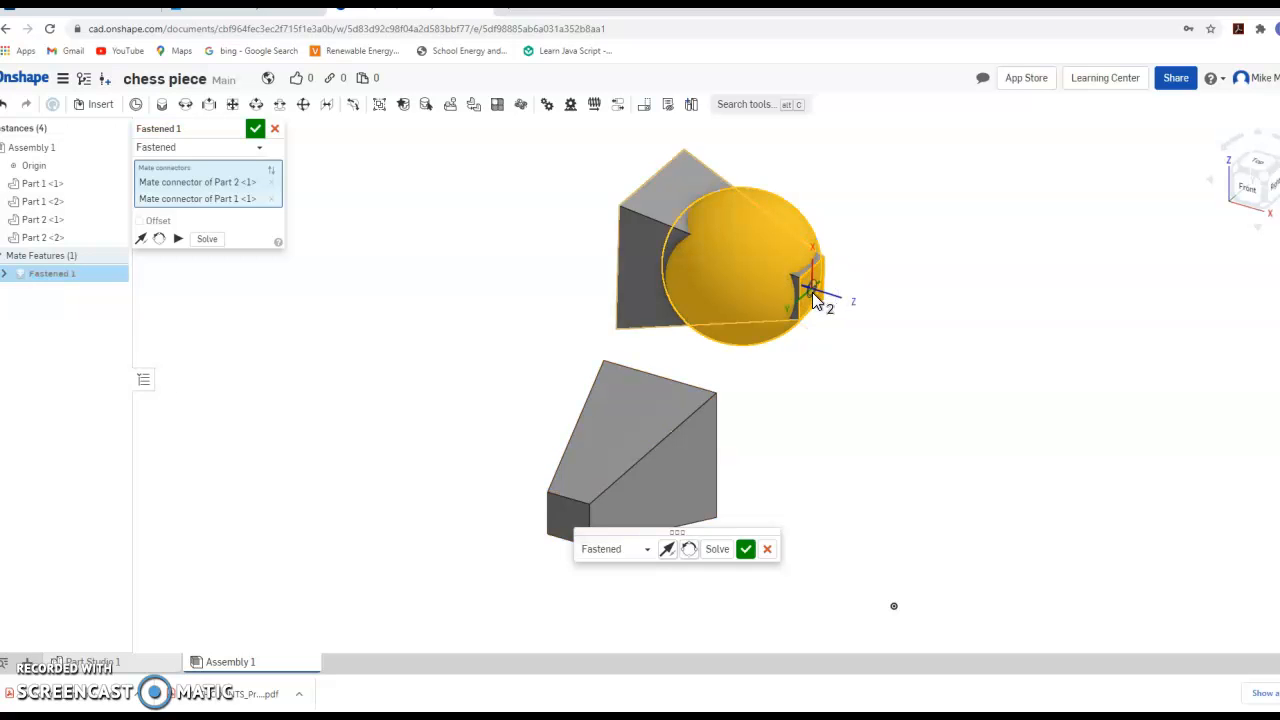
pyautogui.click(667, 551)
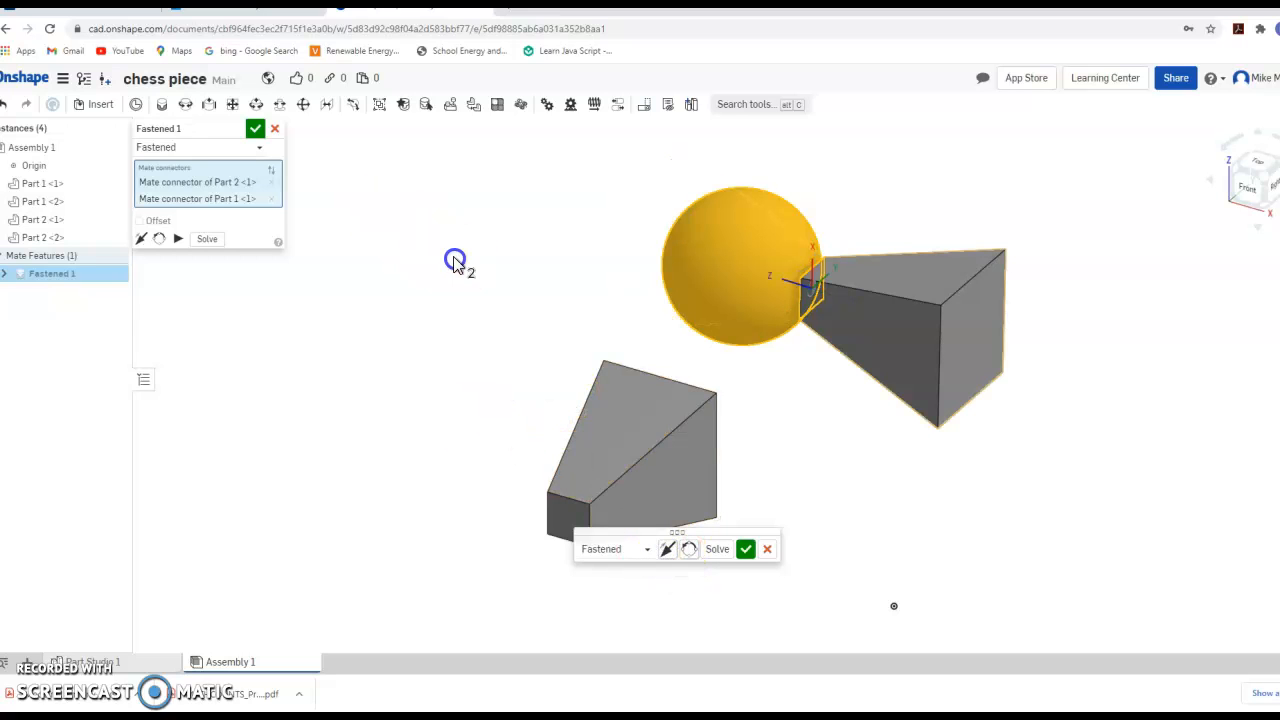
pyautogui.click(256, 129)
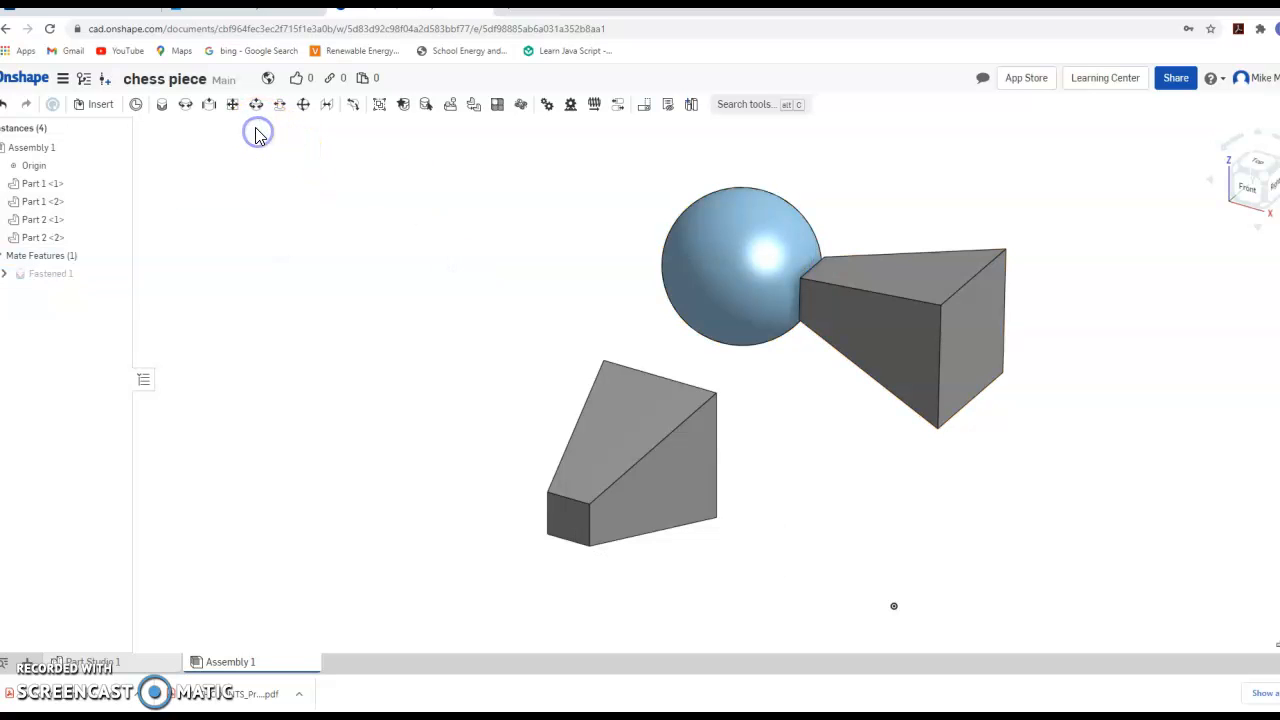